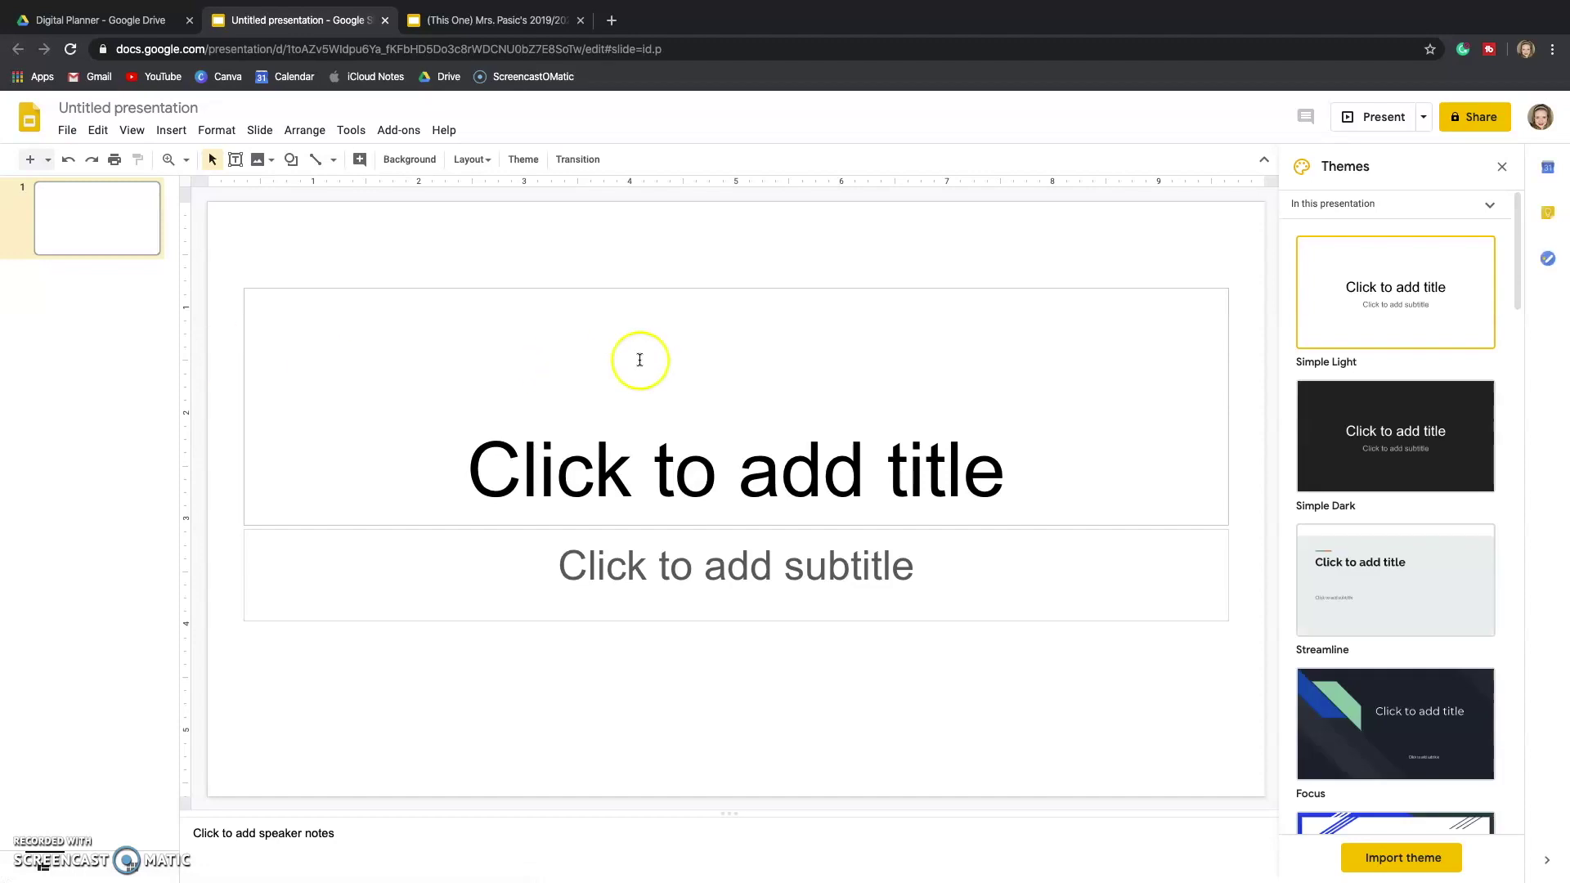
# - Close the theme choices and replace the default title slide with a slide in the Blank layout
pyautogui.click(1501, 167)
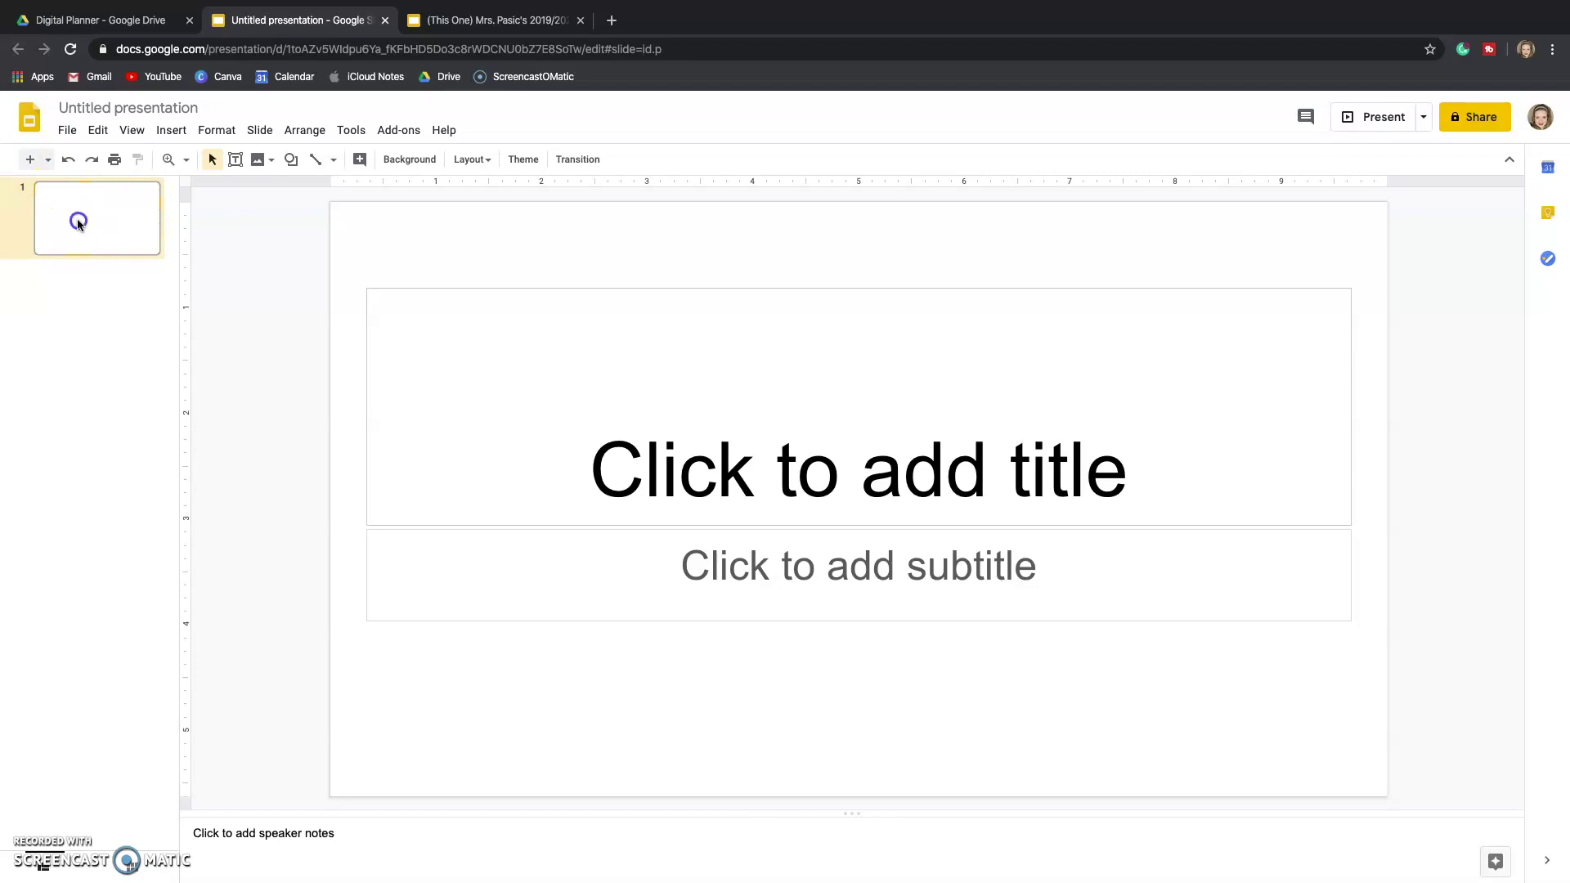
pyautogui.press('Delete')
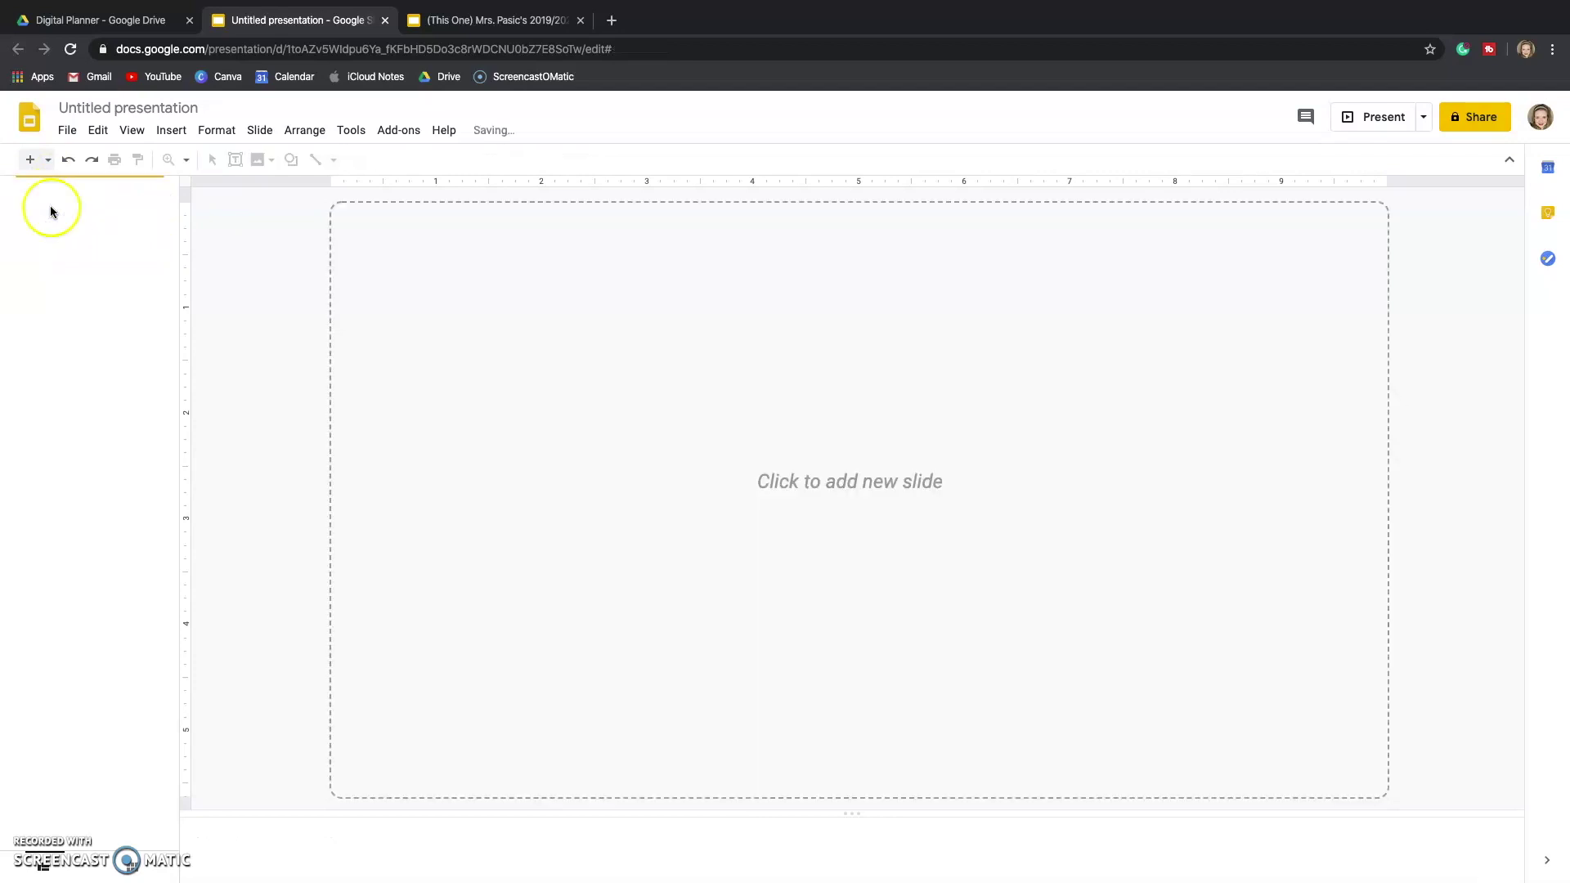
pyautogui.click(47, 160)
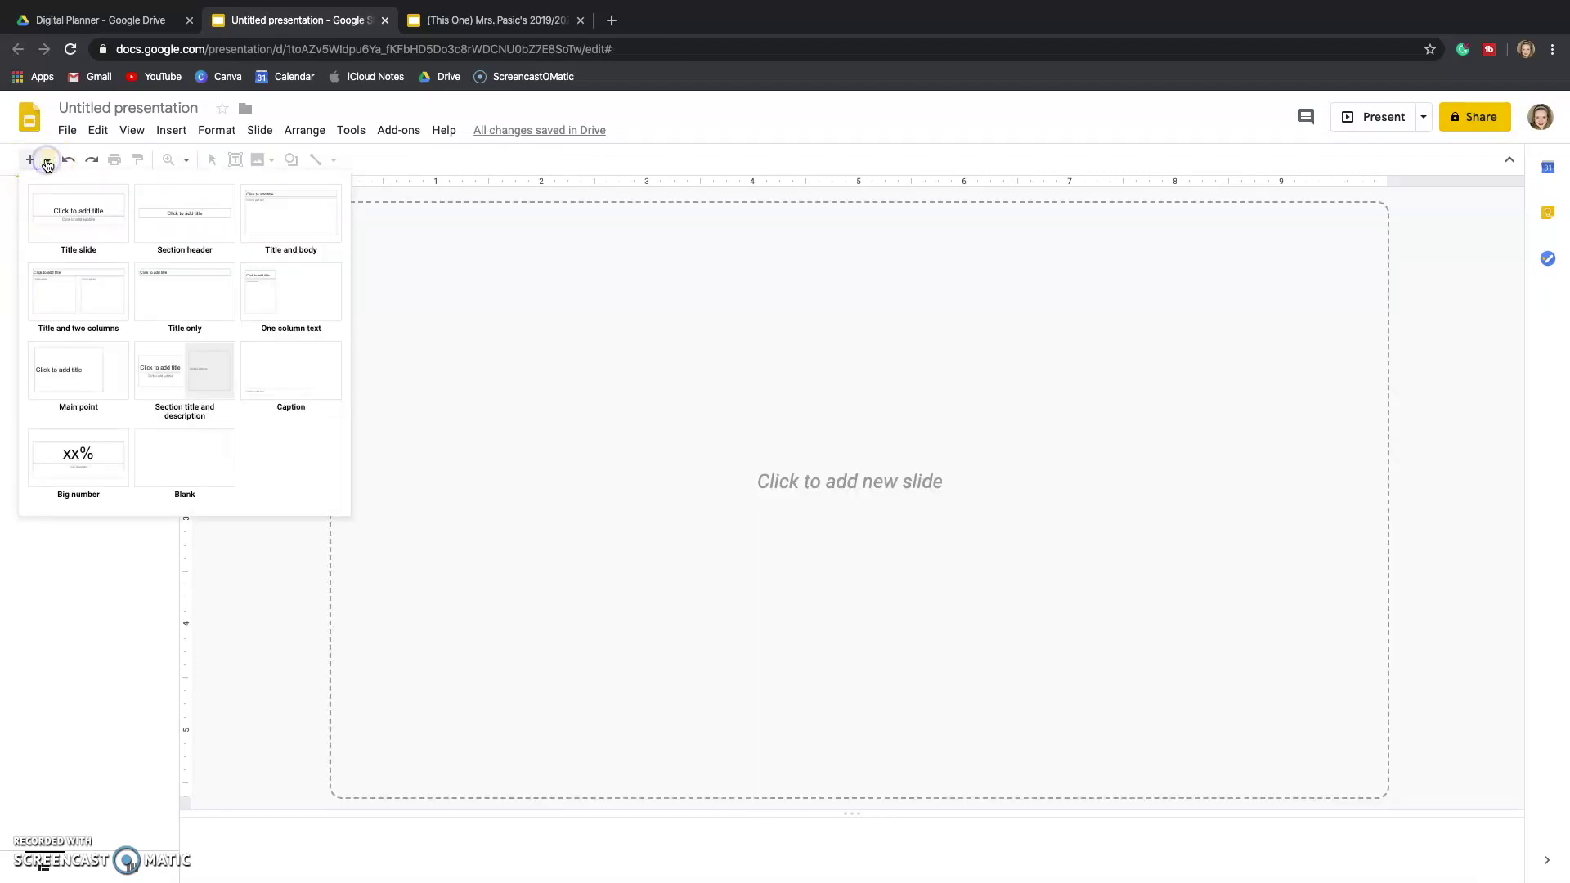
pyautogui.click(187, 480)
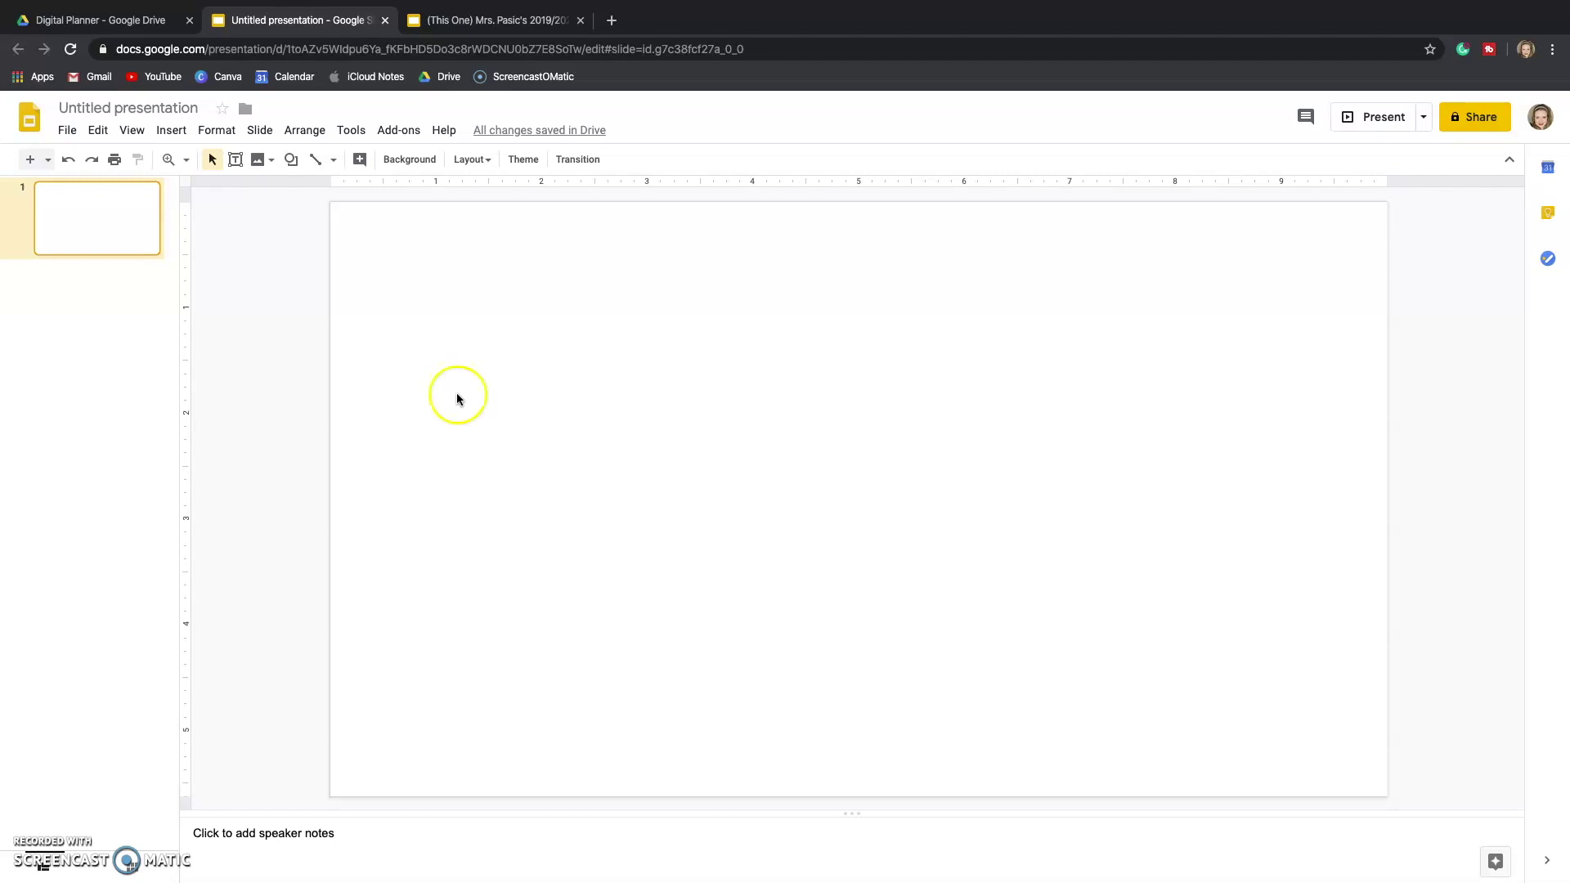
# - Insert a table with 7 columns and 6 rows on the blank slide
pyautogui.click(174, 130)
pyautogui.click(225, 302)
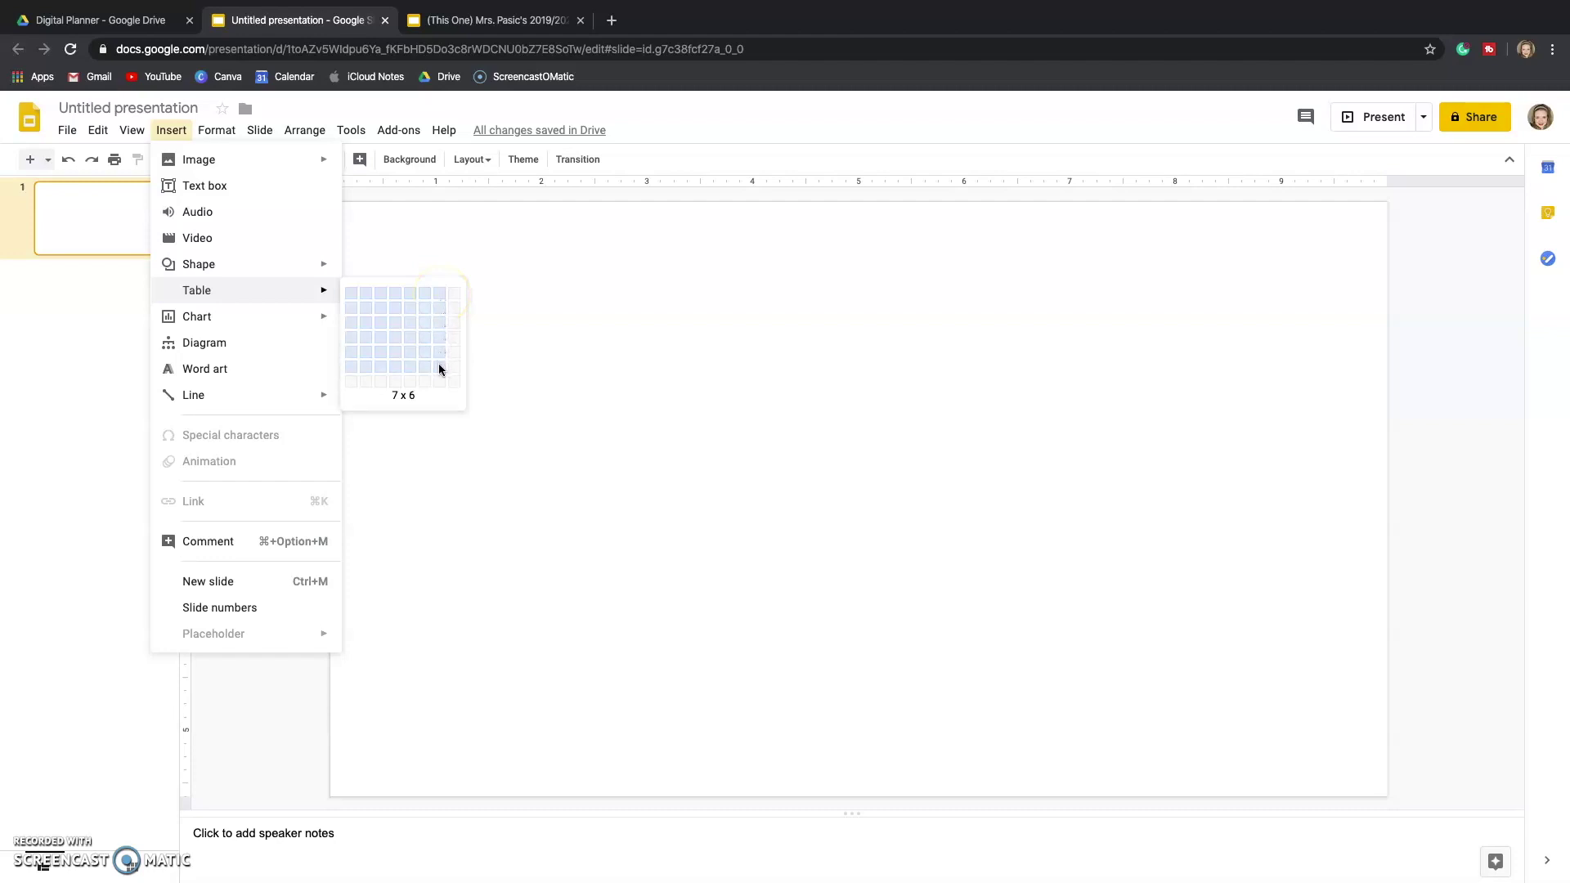
pyautogui.click(439, 369)
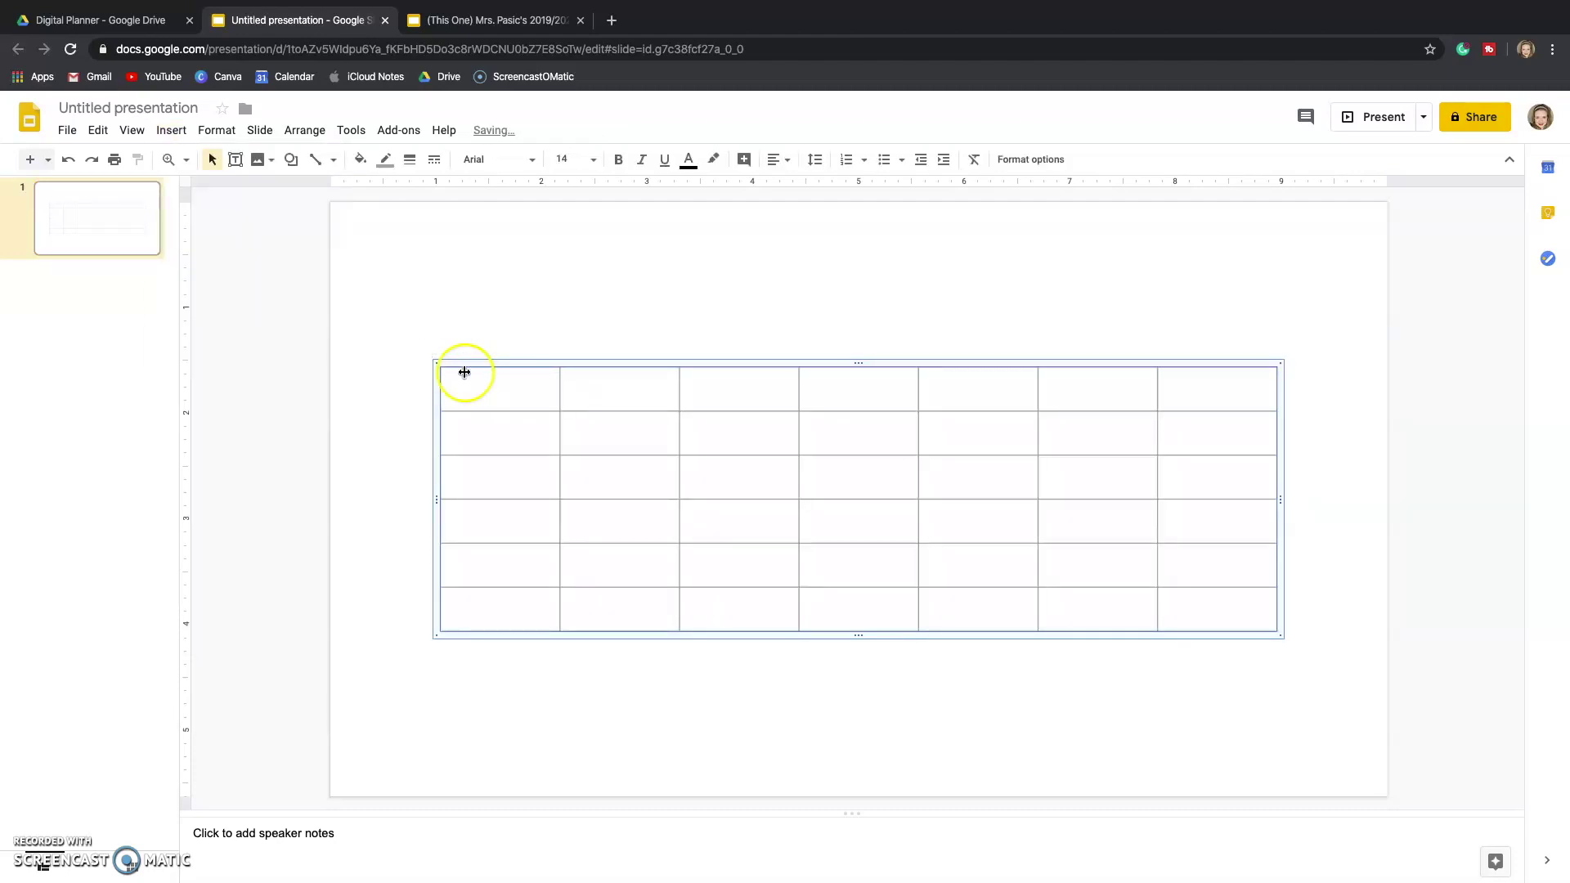
# - Stretch the table across the slide's full width down to its lower edge, leaving space above for a title, and make the first row shorter
pyautogui.moveTo(720, 360); pyautogui.dragTo(619, 288)
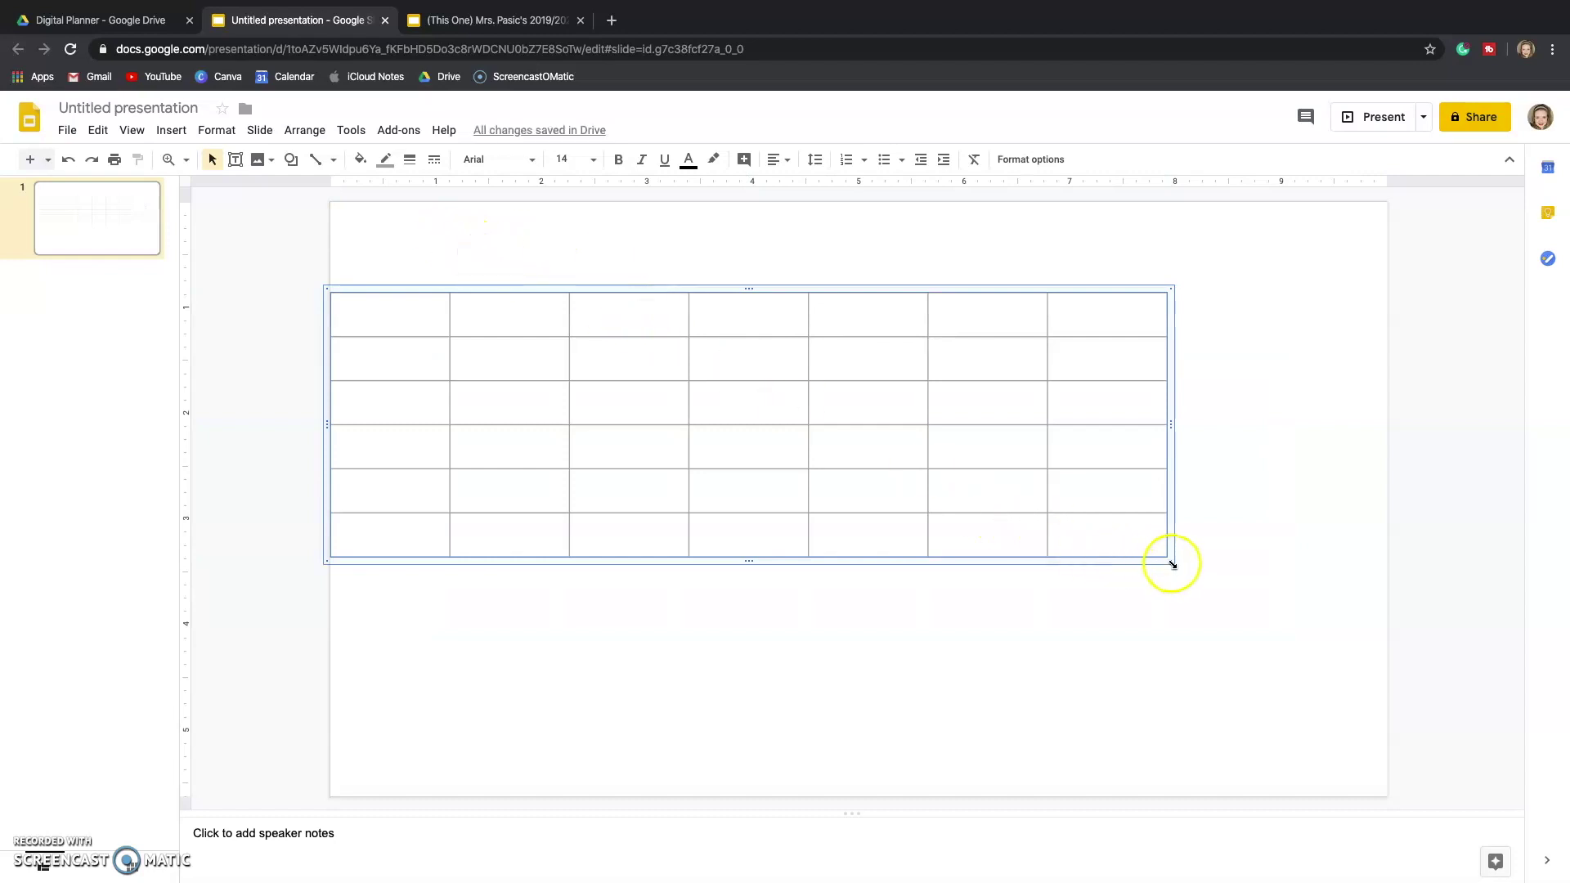
pyautogui.moveTo(1170, 563); pyautogui.dragTo(1385, 795)
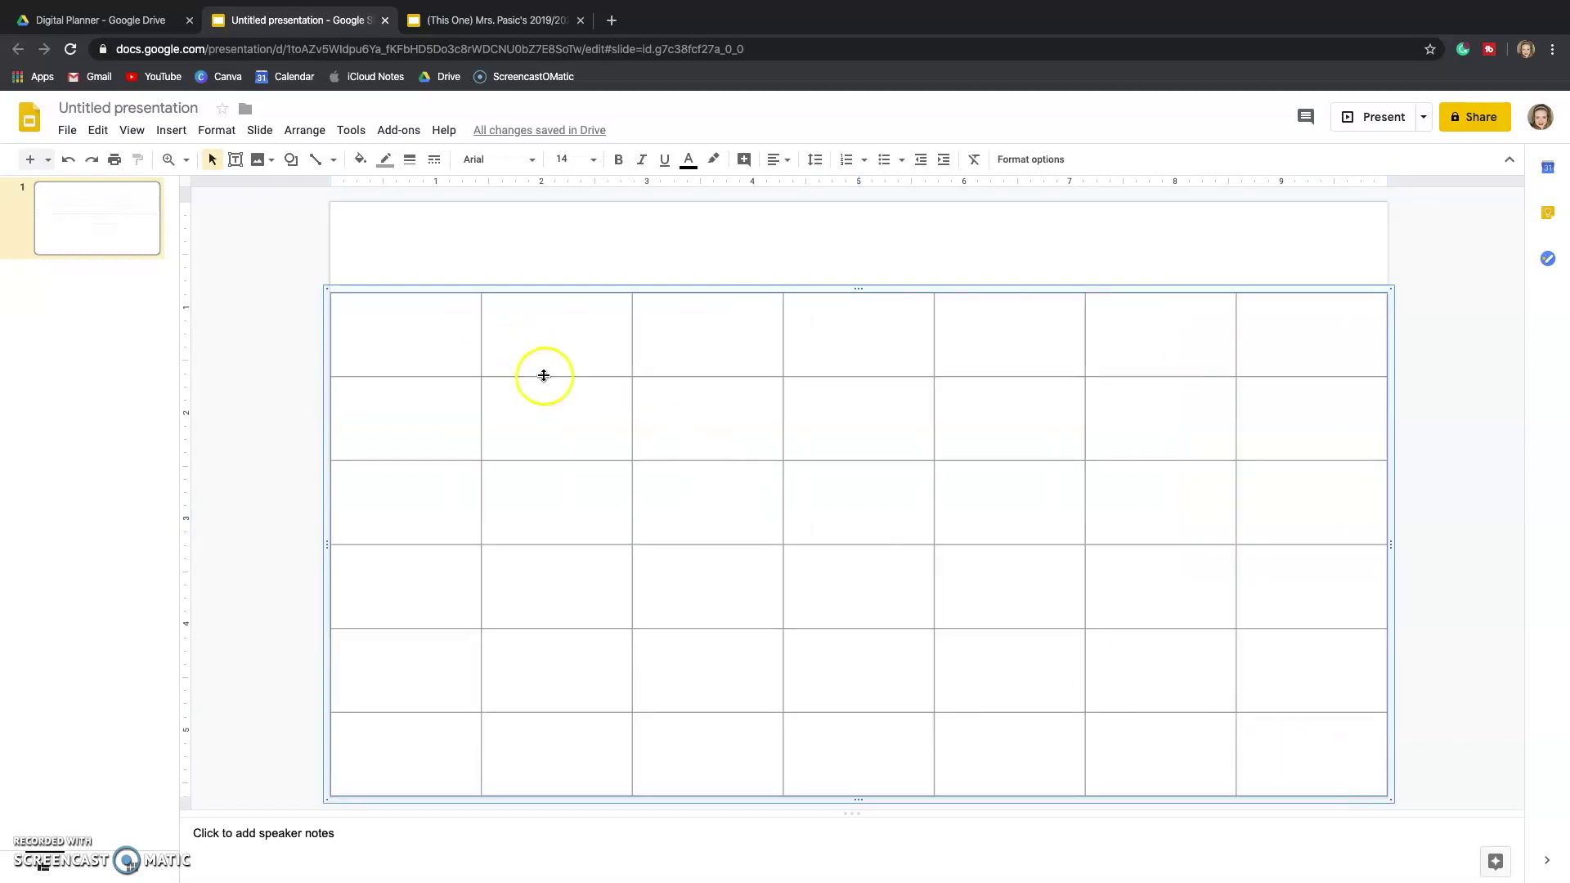
pyautogui.moveTo(542, 377); pyautogui.dragTo(541, 347)
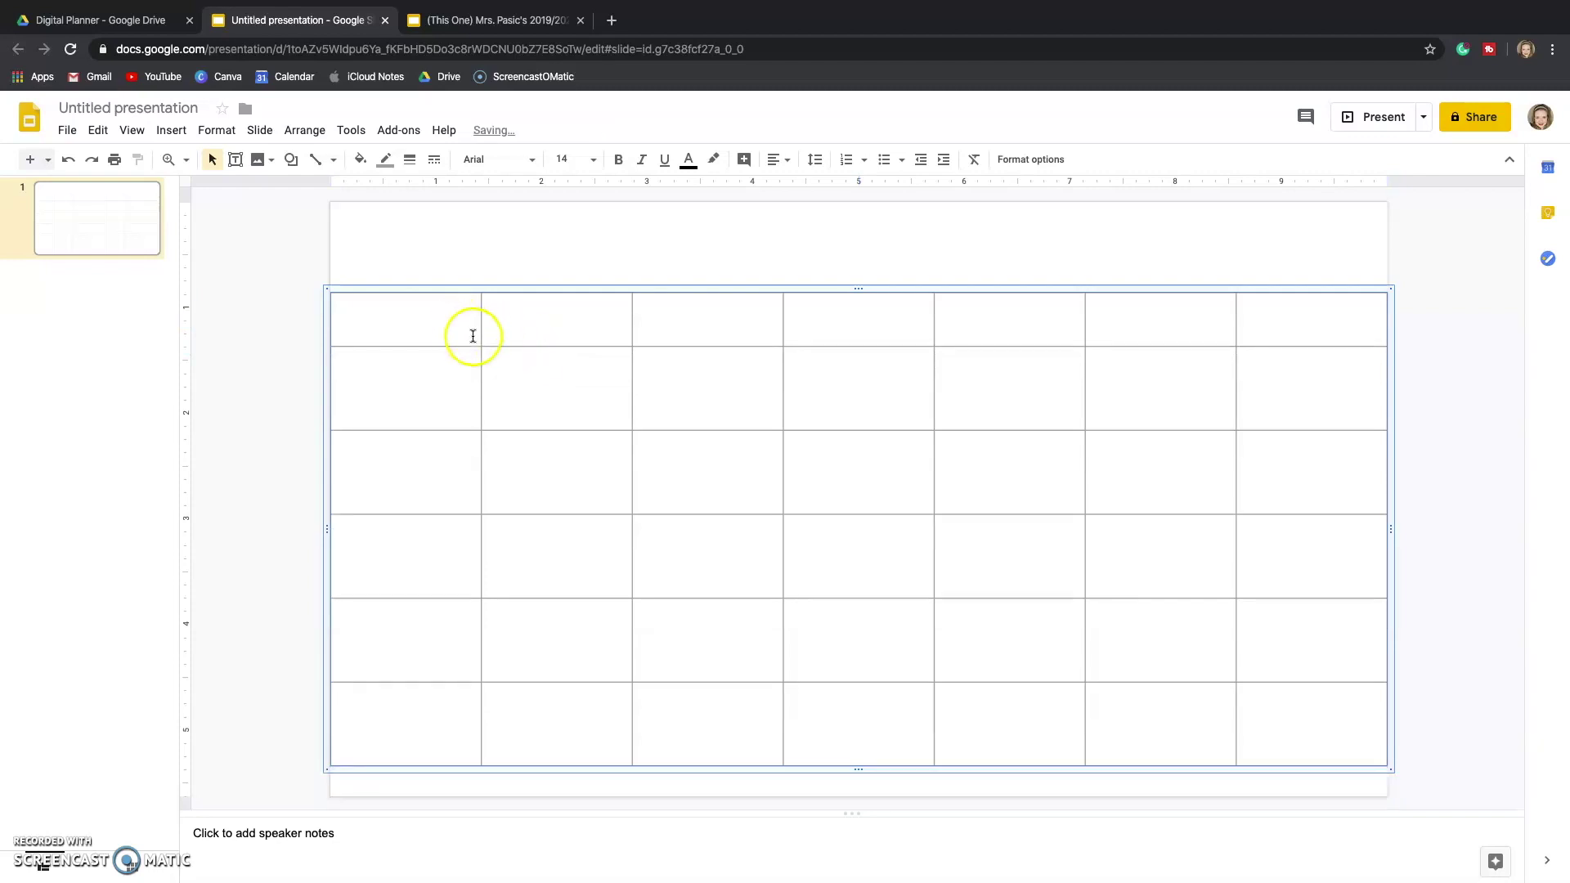
pyautogui.moveTo(855, 768); pyautogui.dragTo(856, 794)
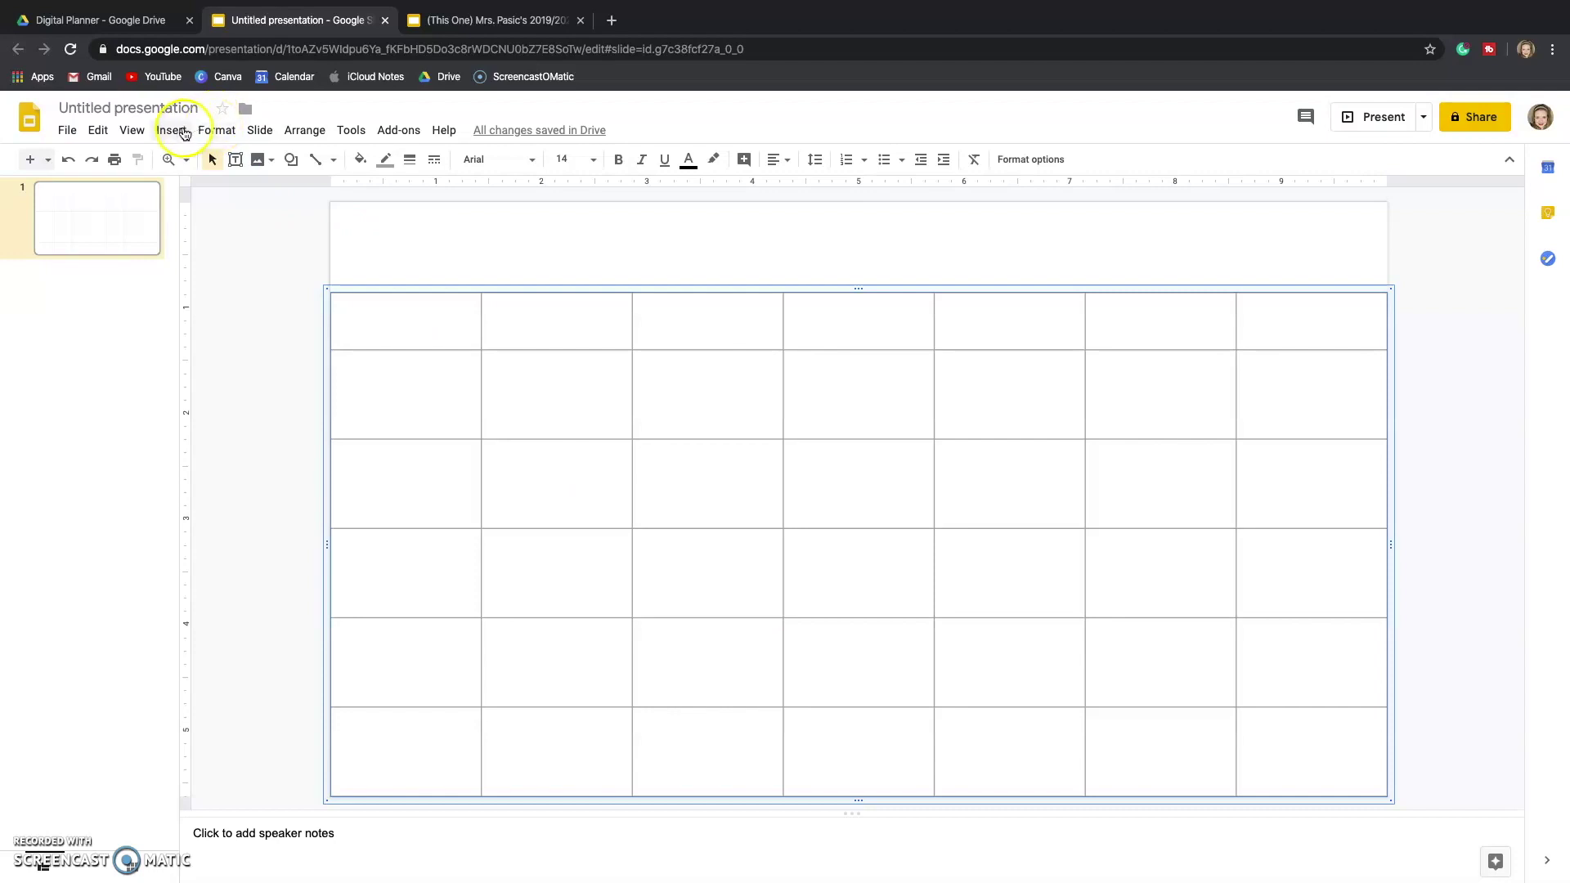
# - Add a text box reading "January" above the table and narrow it to about two table columns wide
pyautogui.click(171, 130)
pyautogui.click(198, 182)
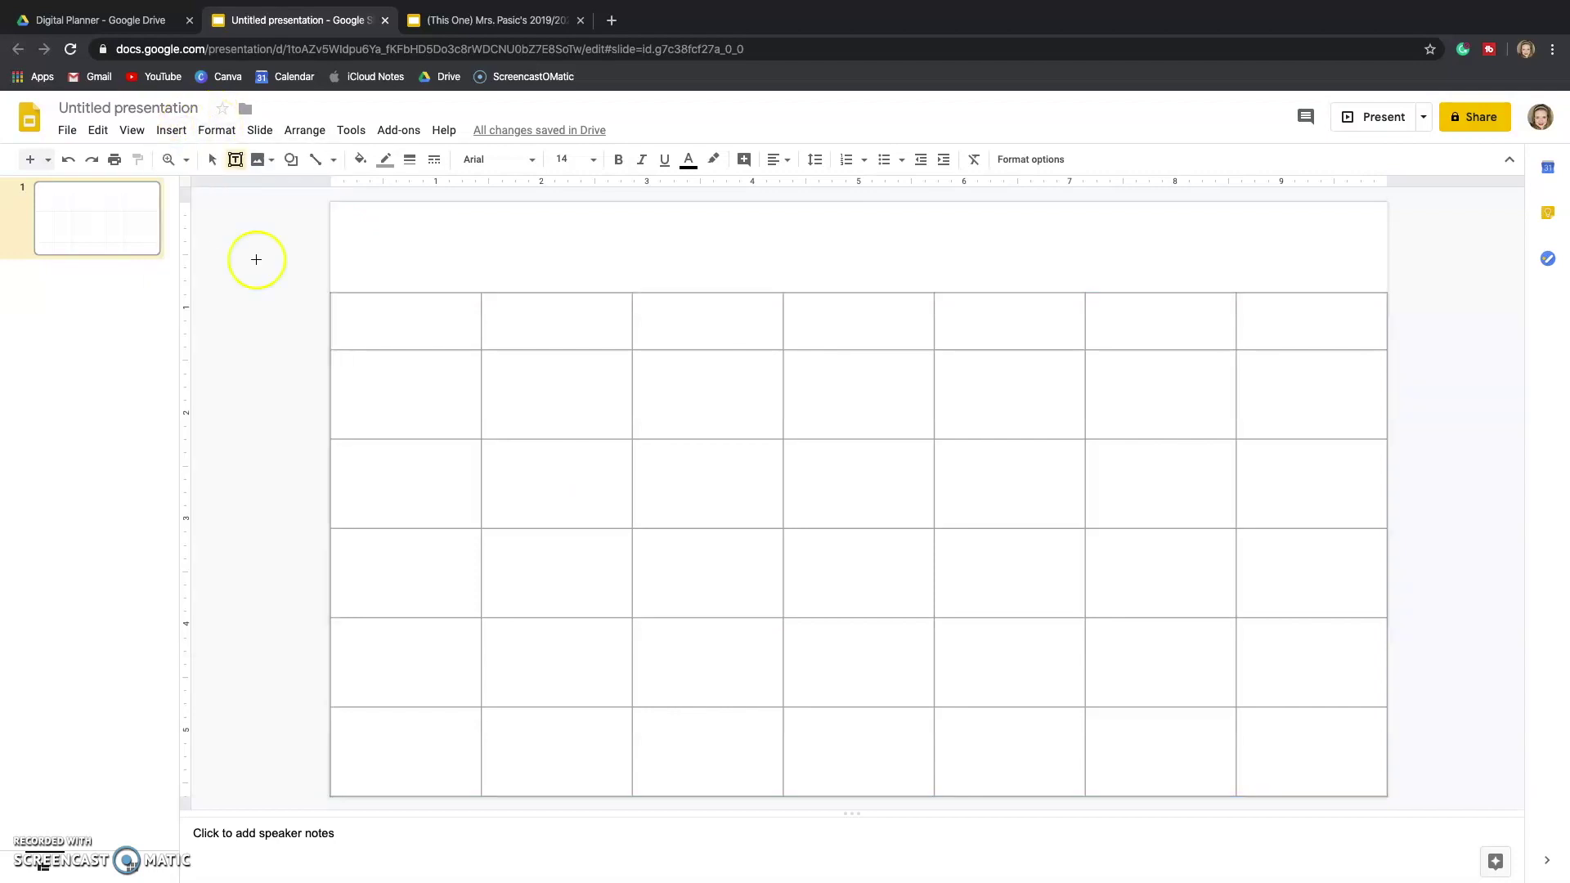
pyautogui.click(343, 217)
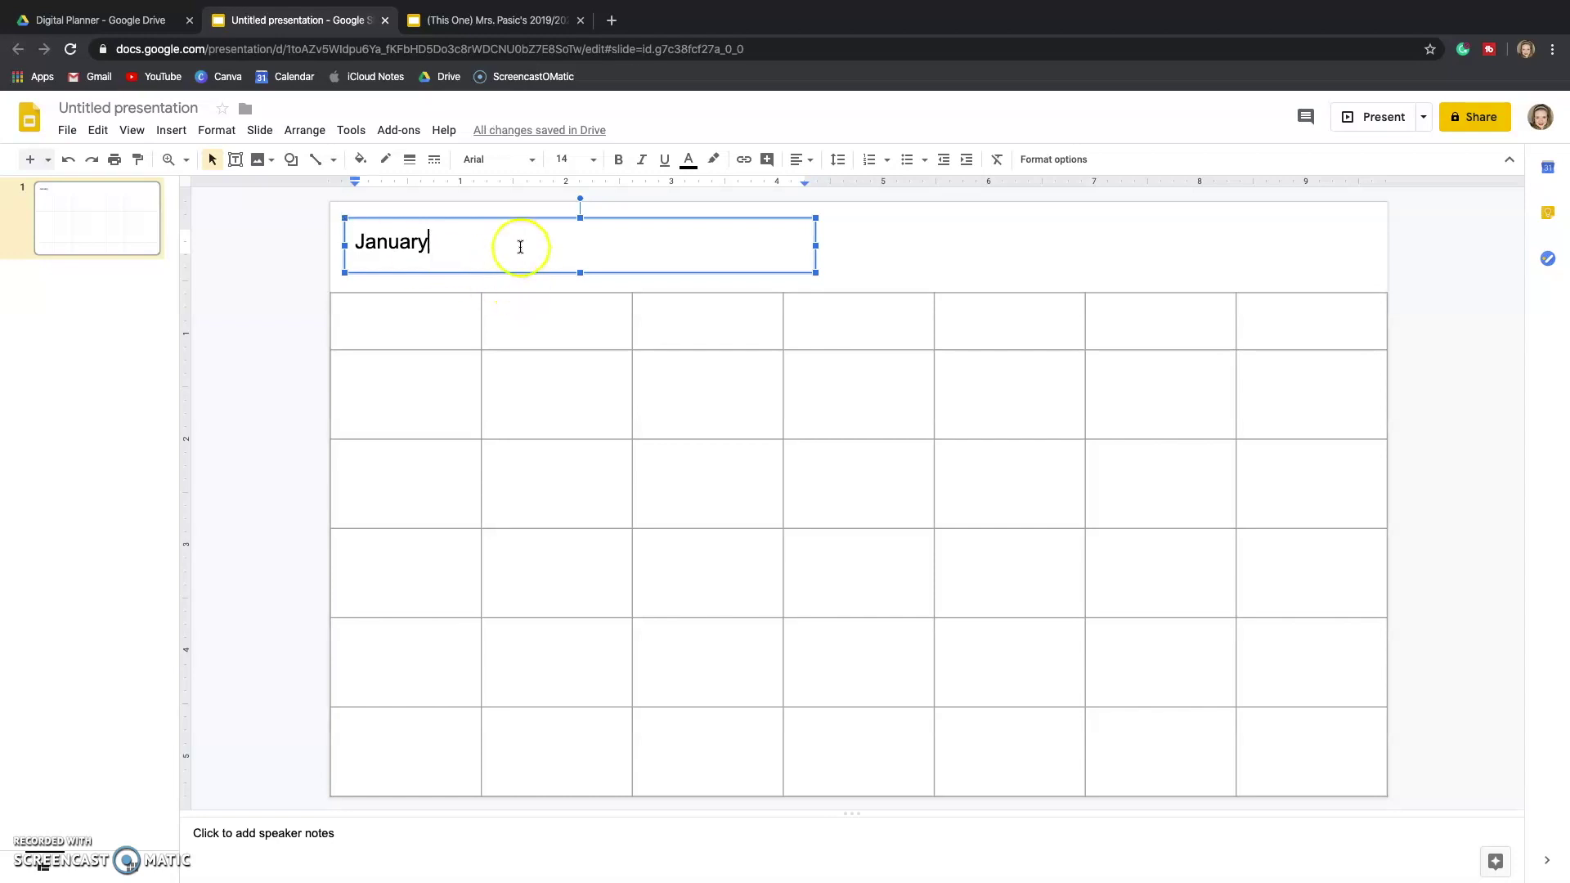
pyautogui.moveTo(818, 246); pyautogui.dragTo(653, 246)
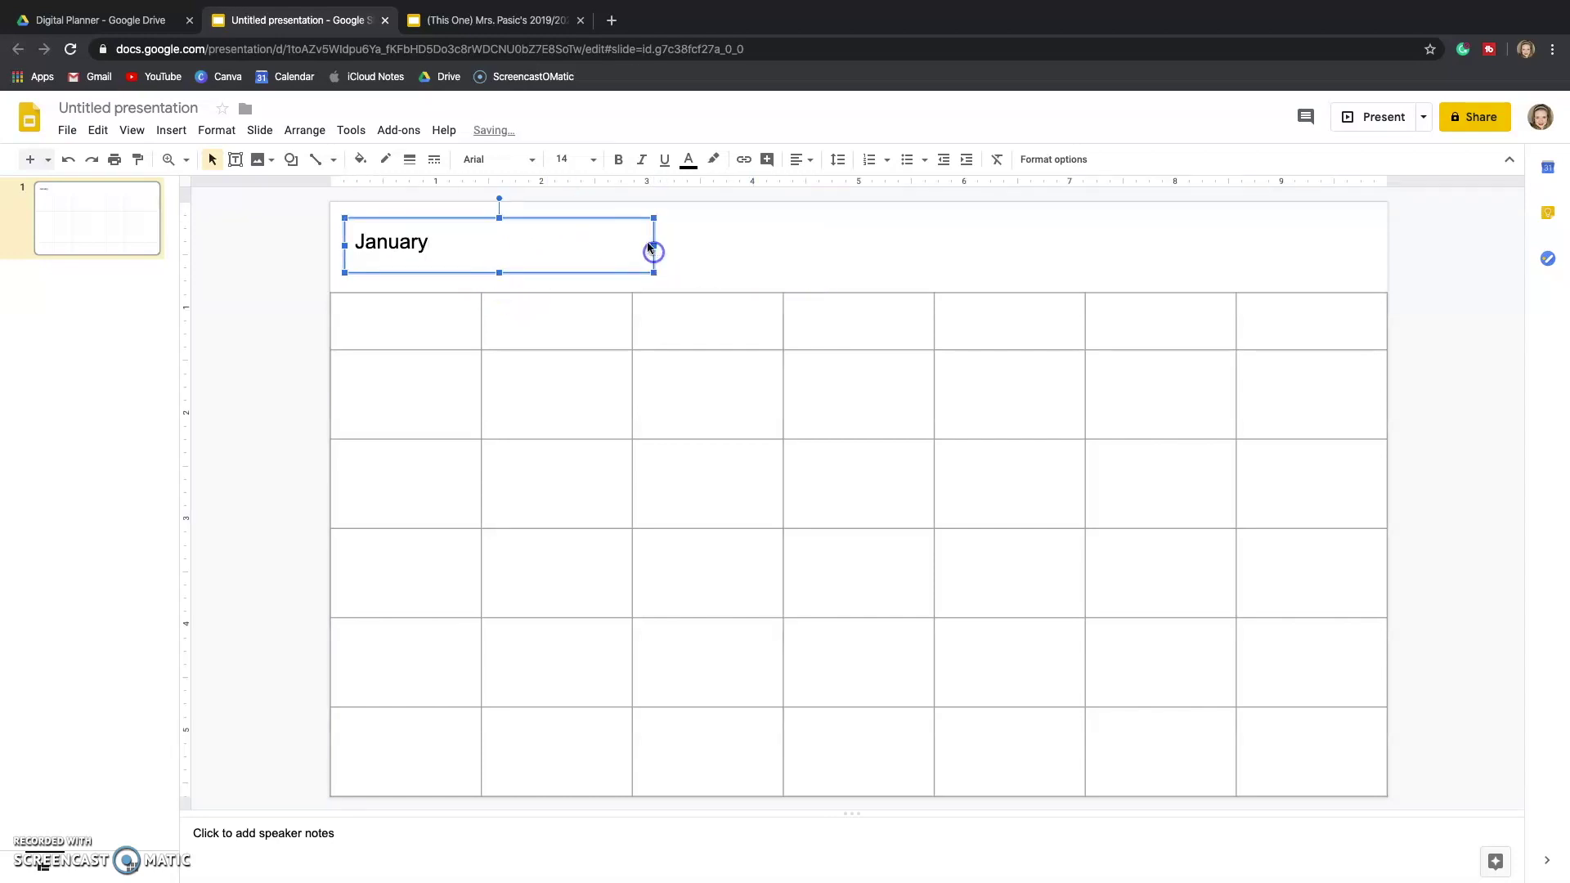
# - Examine the December monthly calendar in the finished 2019/2020 digital planner as a layout example, and return to the untitled presentation
pyautogui.click(439, 25)
pyautogui.click(88, 474)
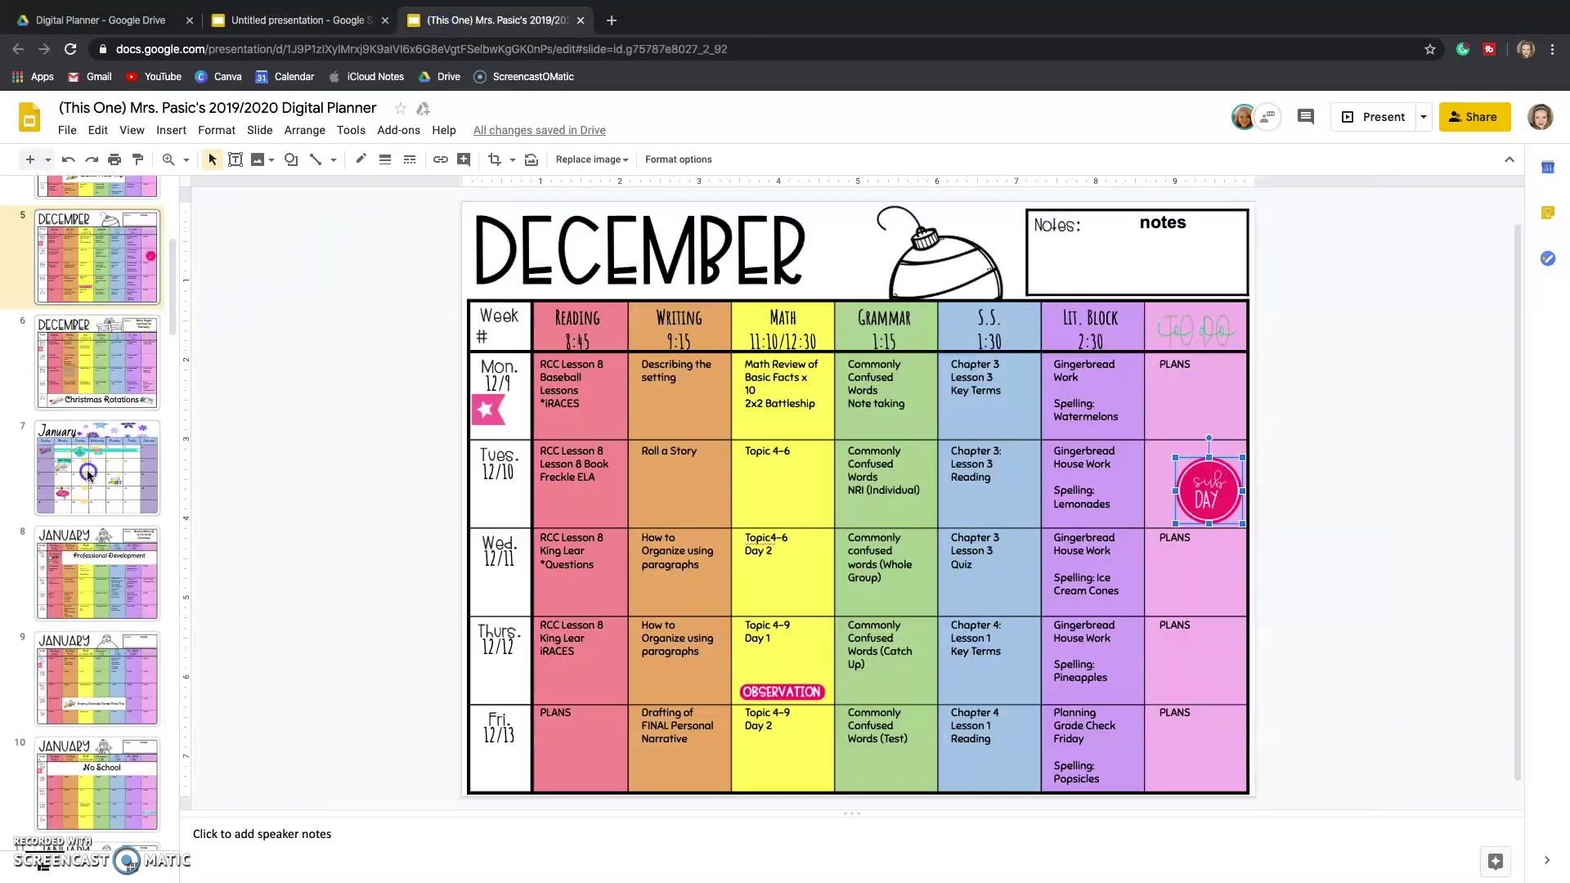
pyautogui.scroll(4, 115, 349)
pyautogui.click(100, 352)
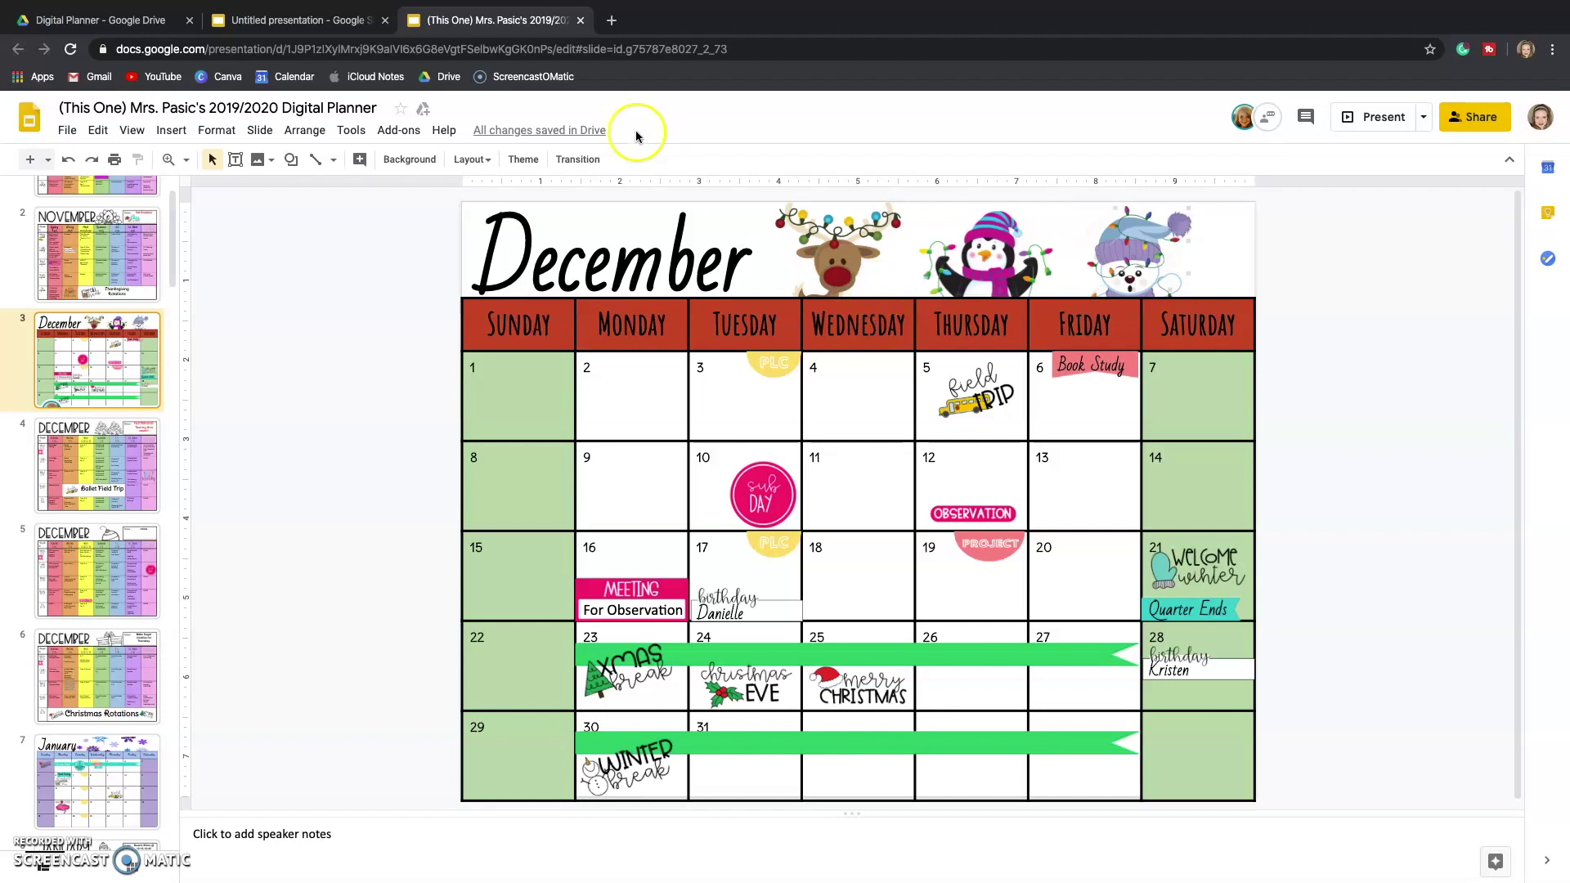
pyautogui.click(302, 25)
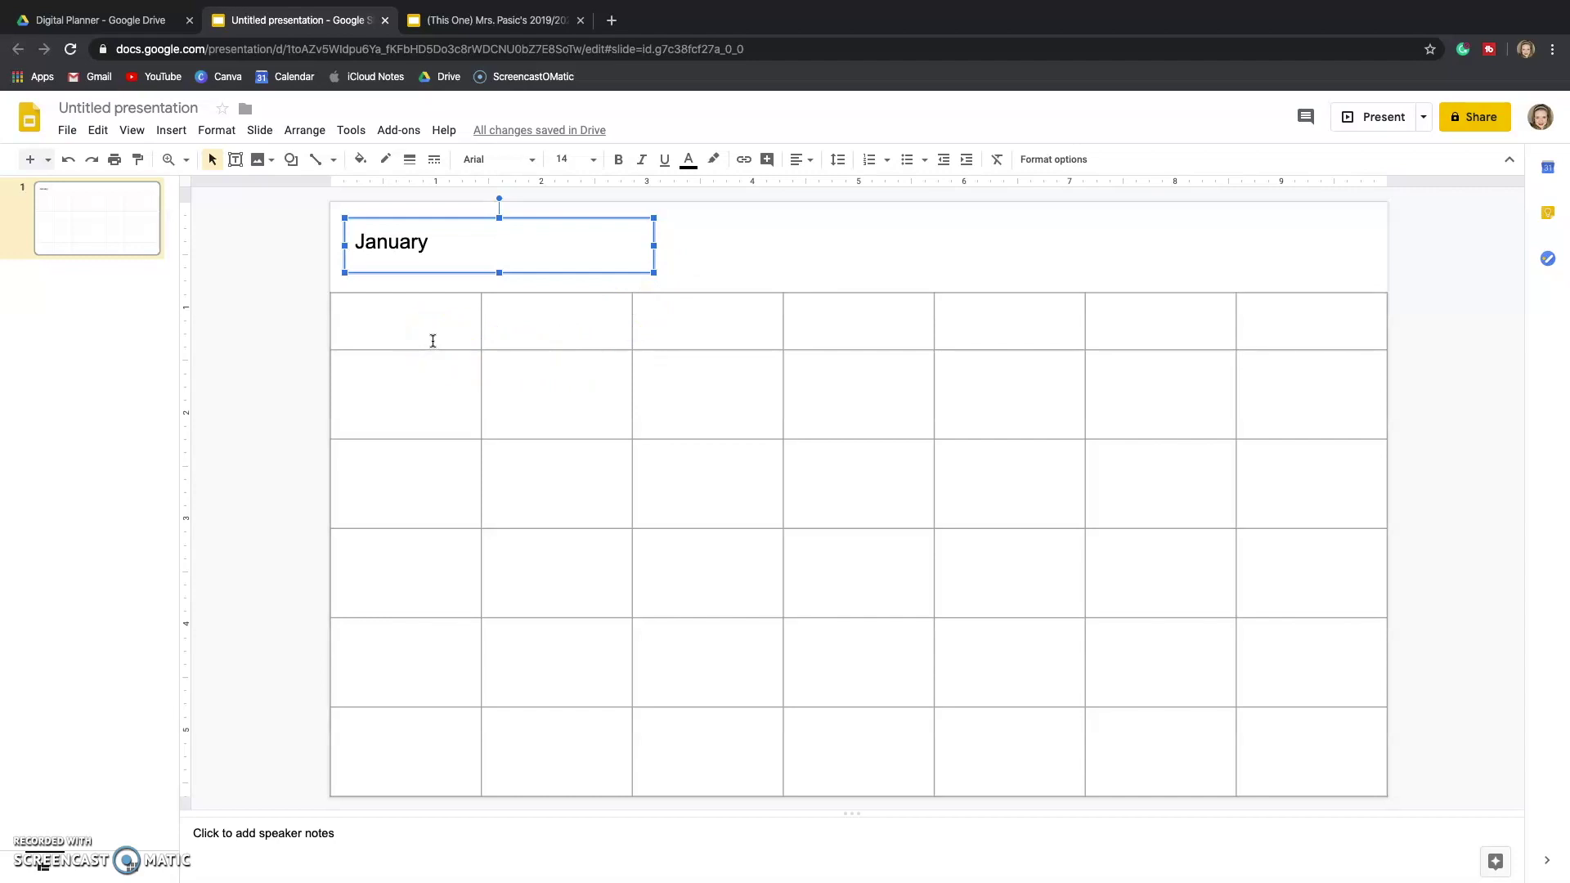
# - Fill the first and last columns of the table with cyan for the weekend days
pyautogui.moveTo(375, 328); pyautogui.dragTo(439, 725)
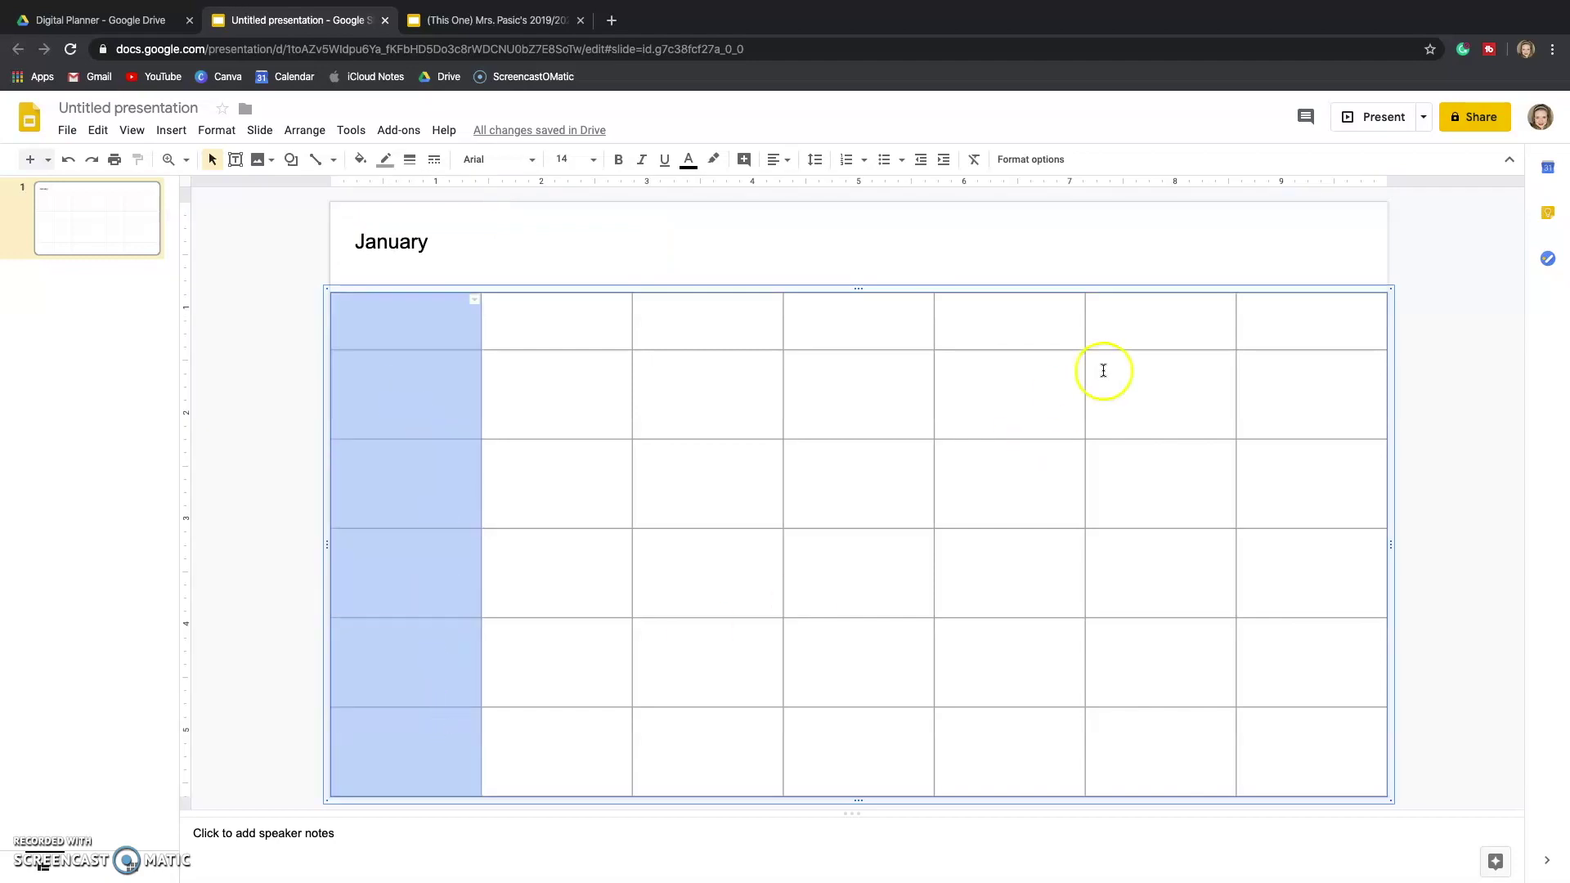
pyautogui.click(360, 160)
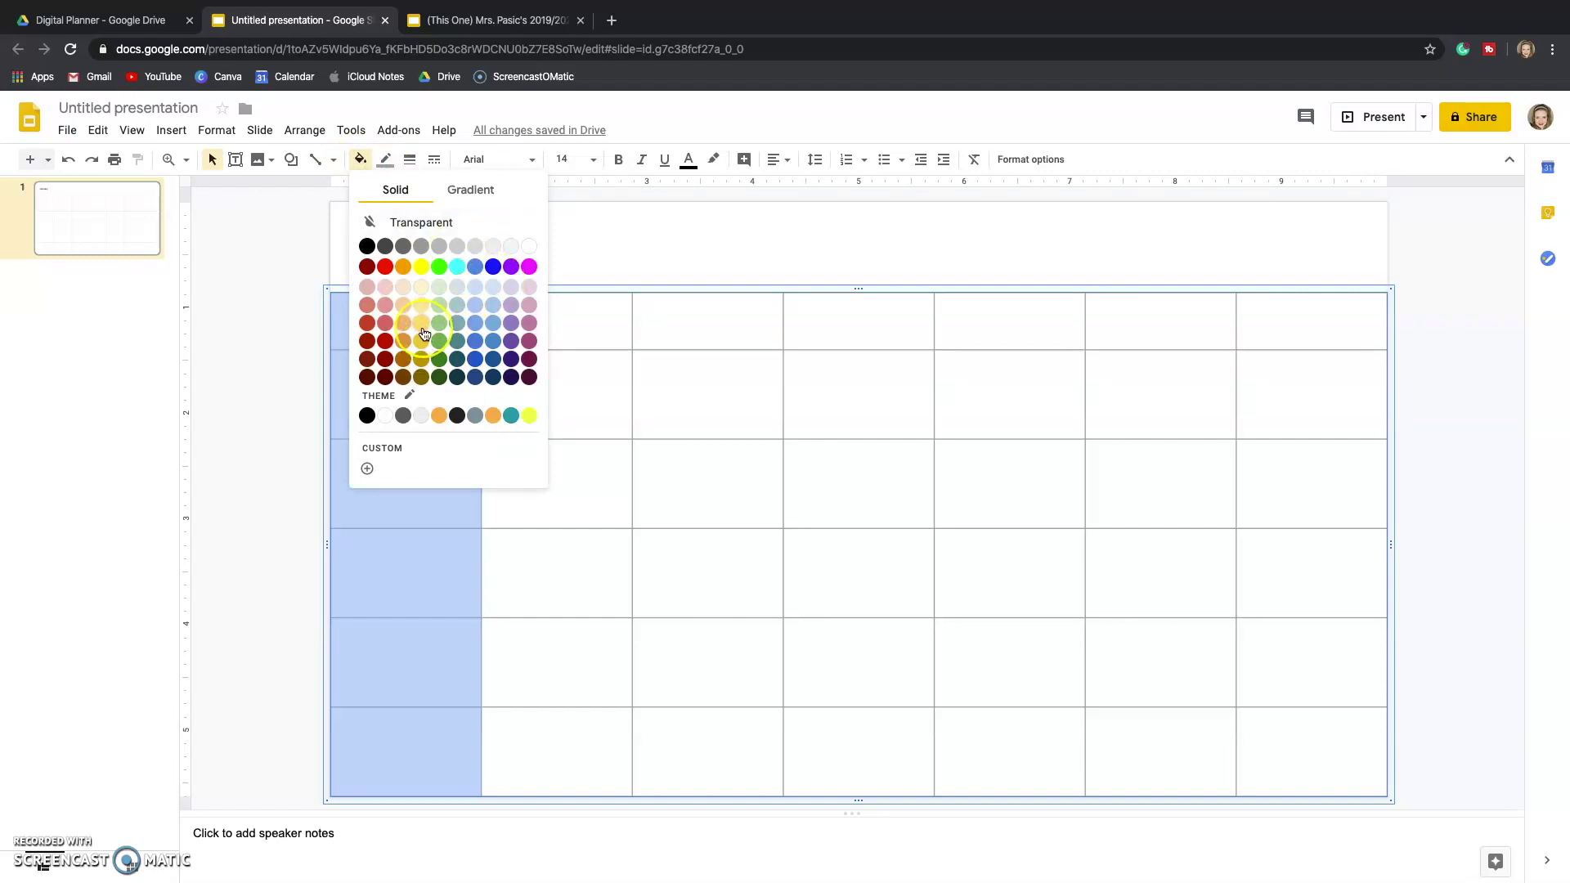
pyautogui.click(457, 268)
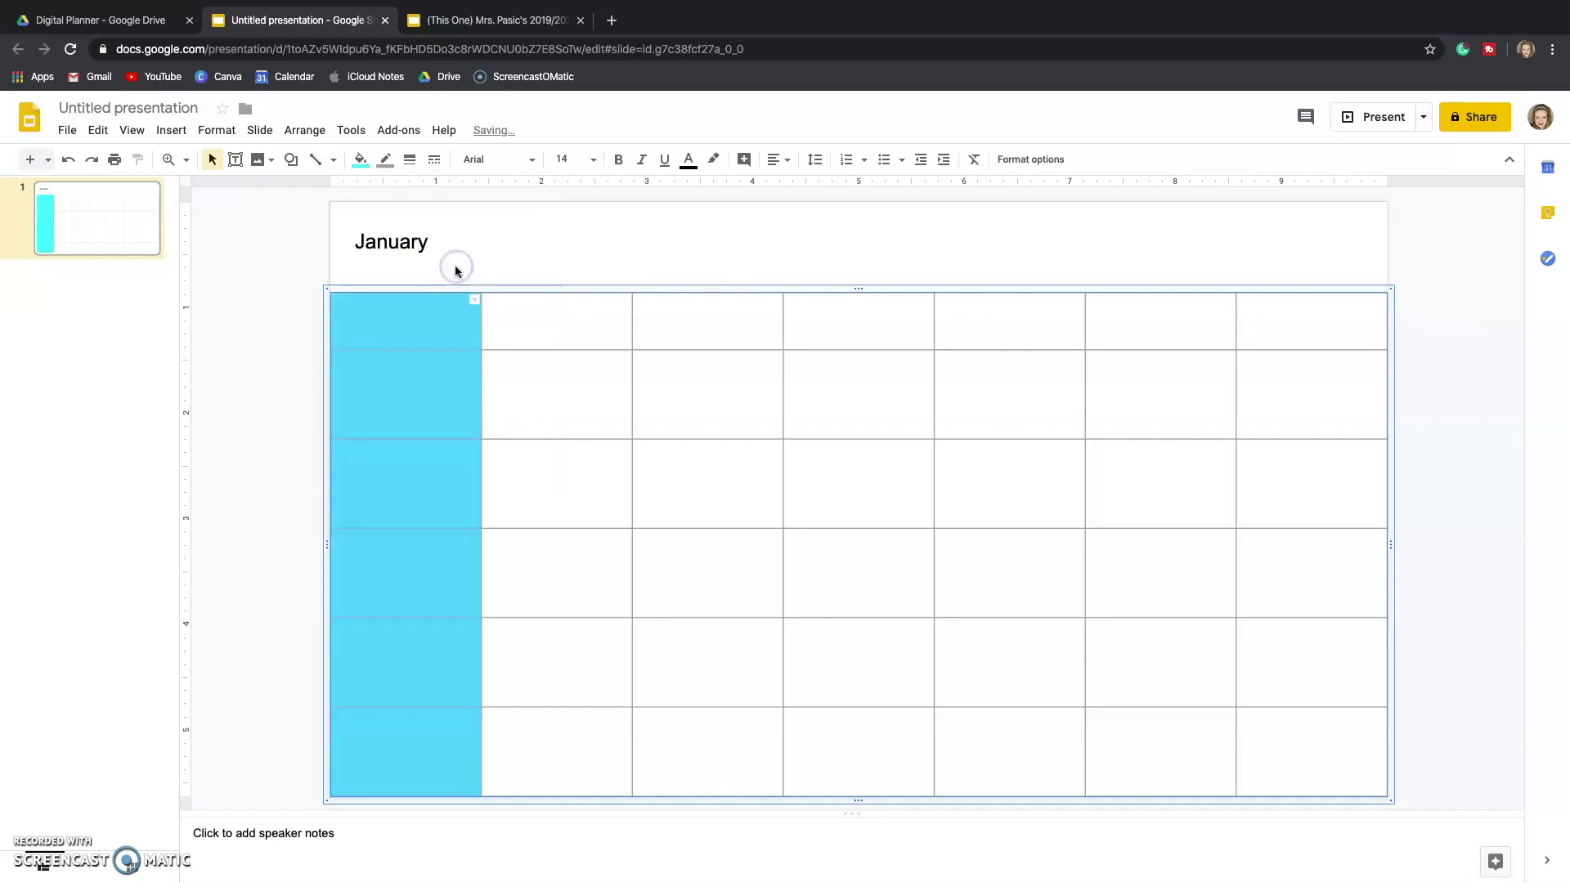
pyautogui.moveTo(1251, 316); pyautogui.dragTo(1319, 740)
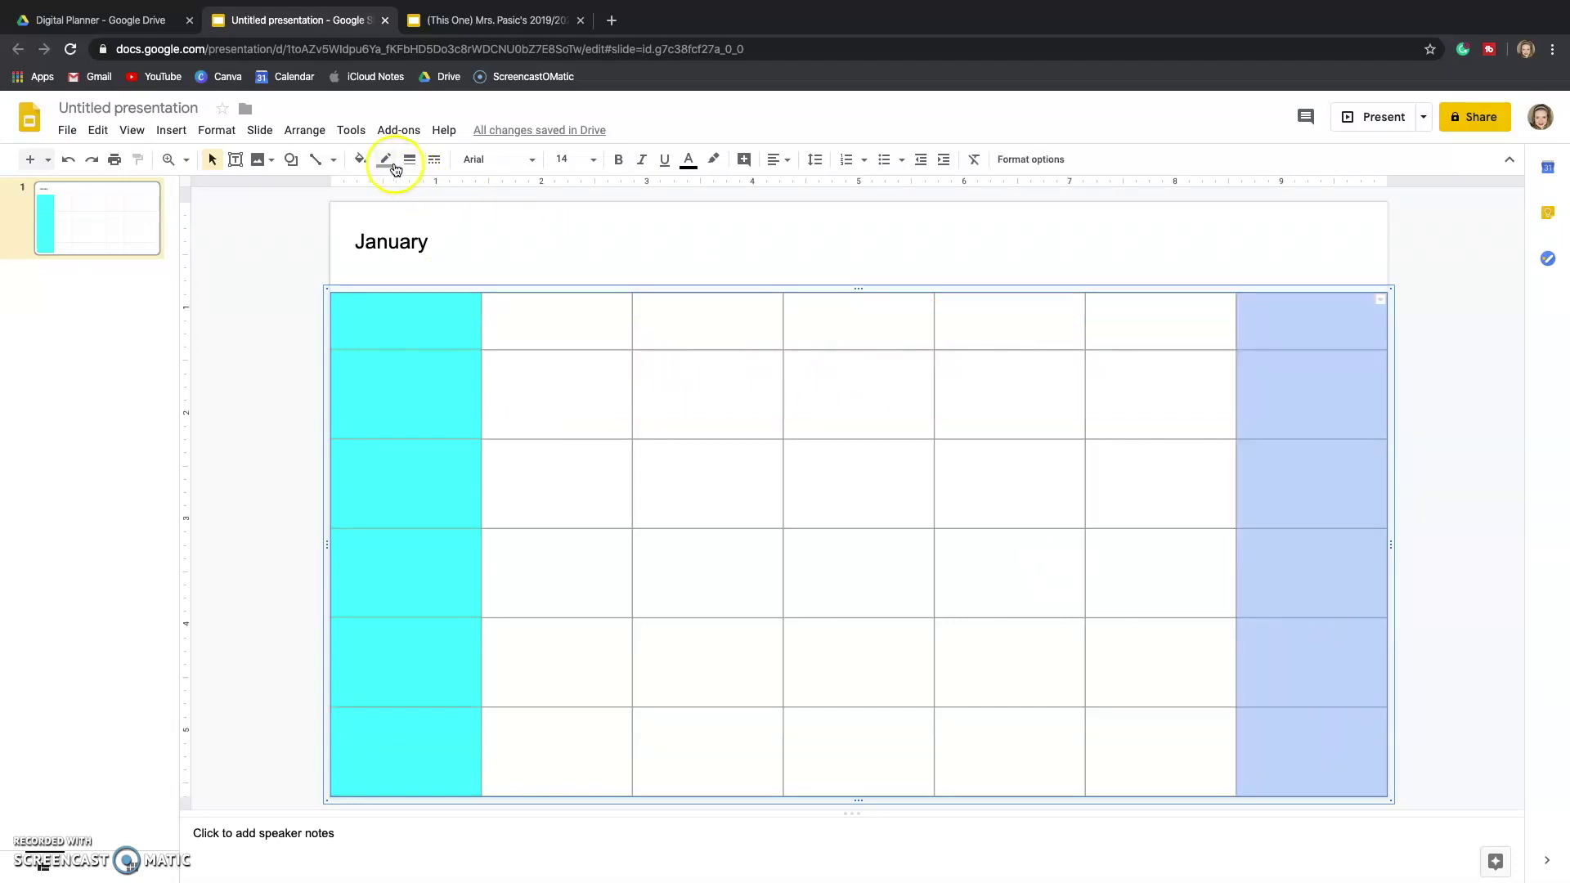
pyautogui.click(358, 160)
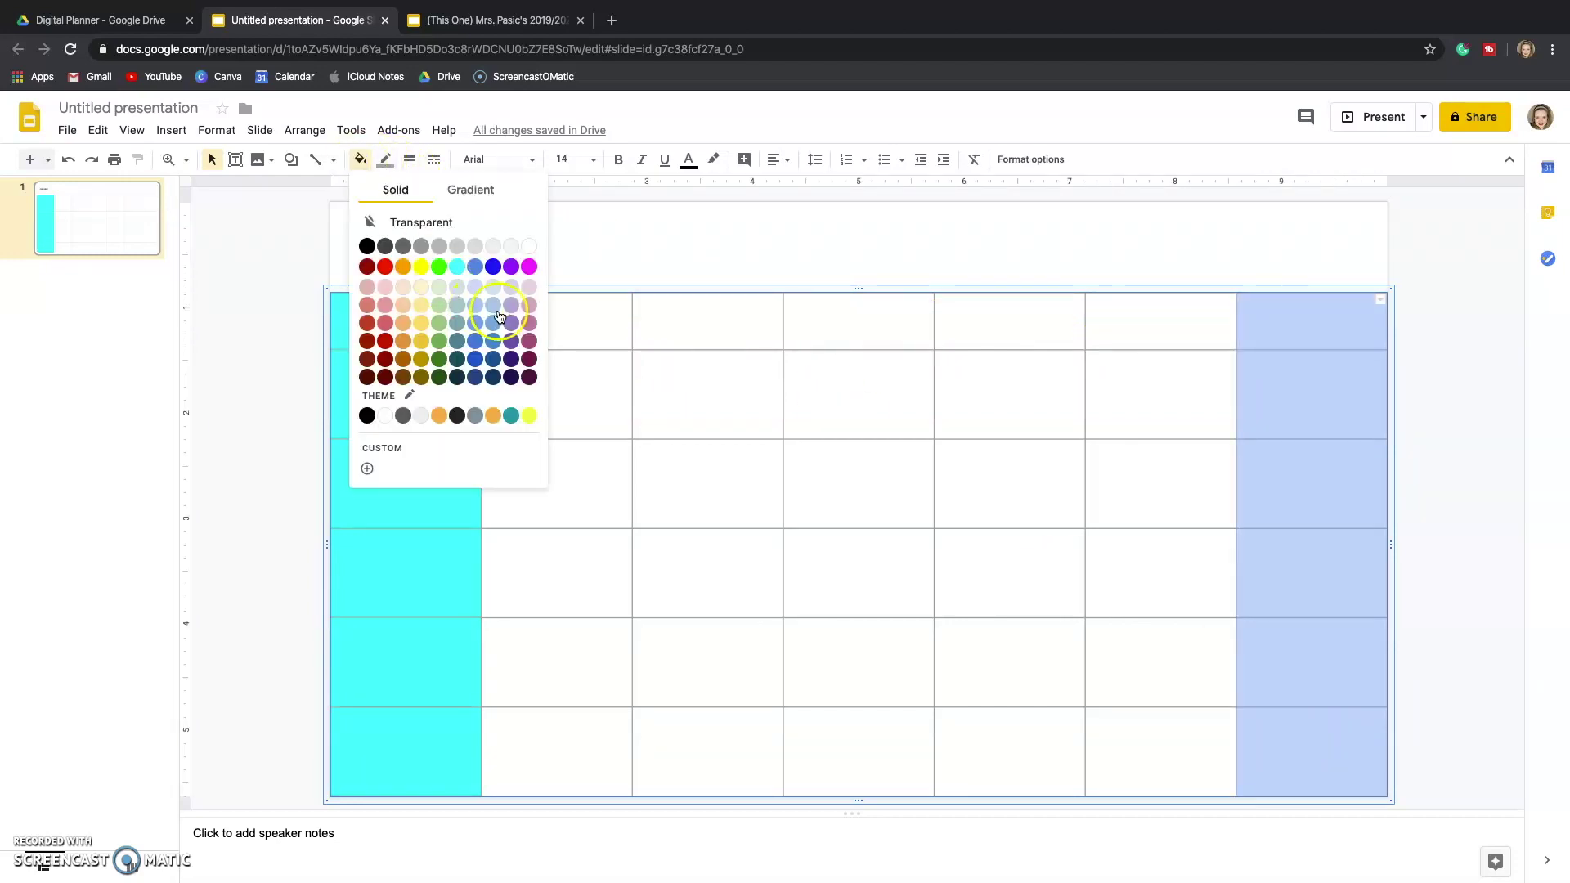
pyautogui.click(455, 268)
# - Fill the table's entire first row with a medium light blue
pyautogui.moveTo(433, 318); pyautogui.dragTo(1272, 318)
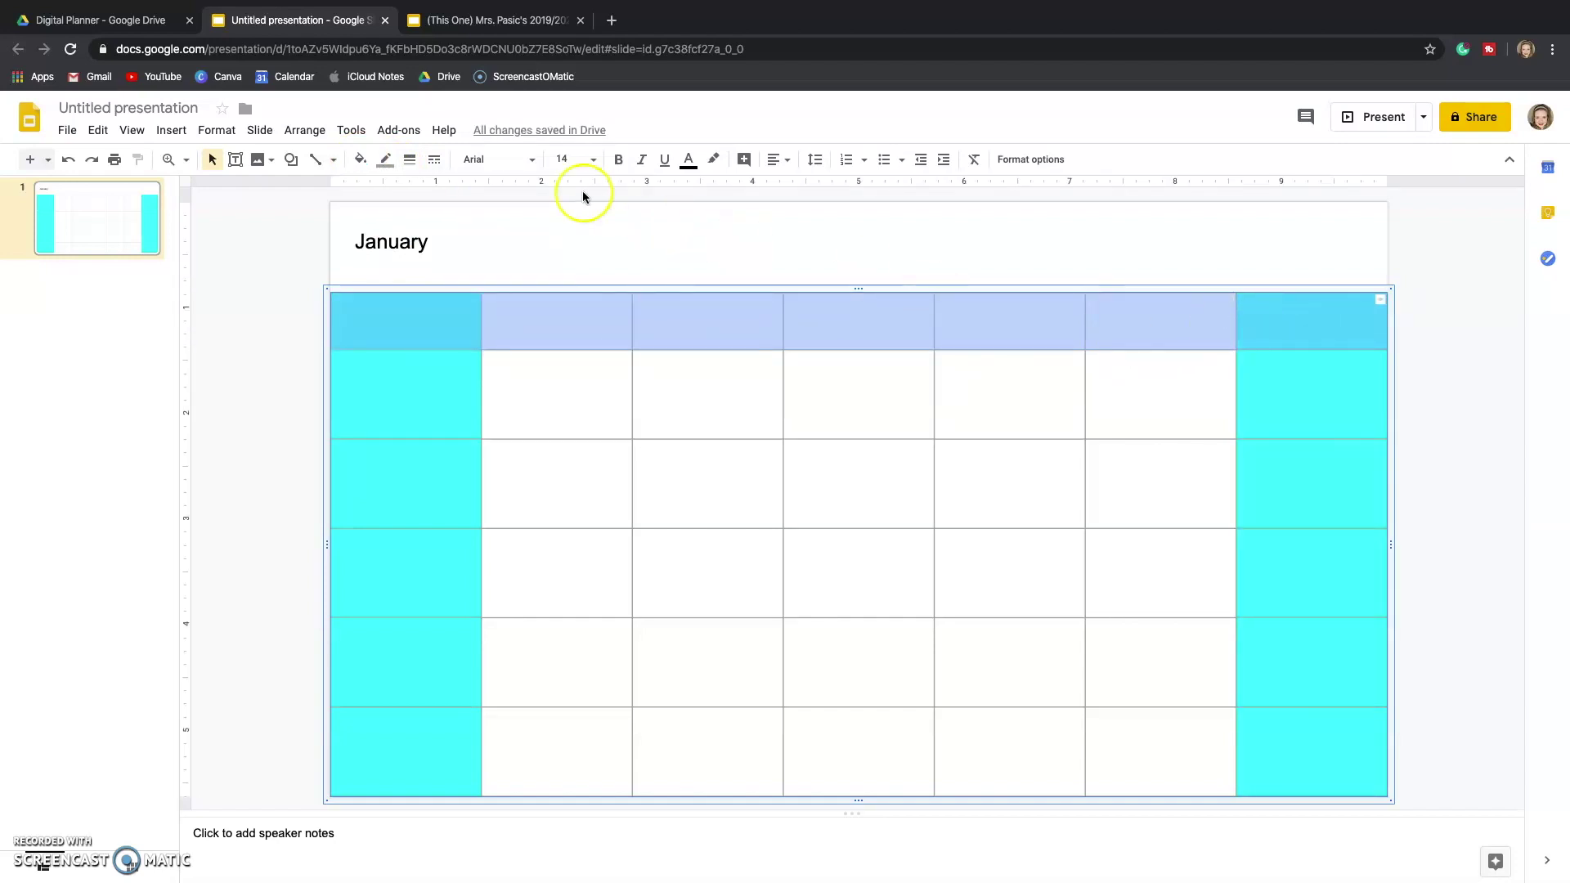
pyautogui.click(357, 163)
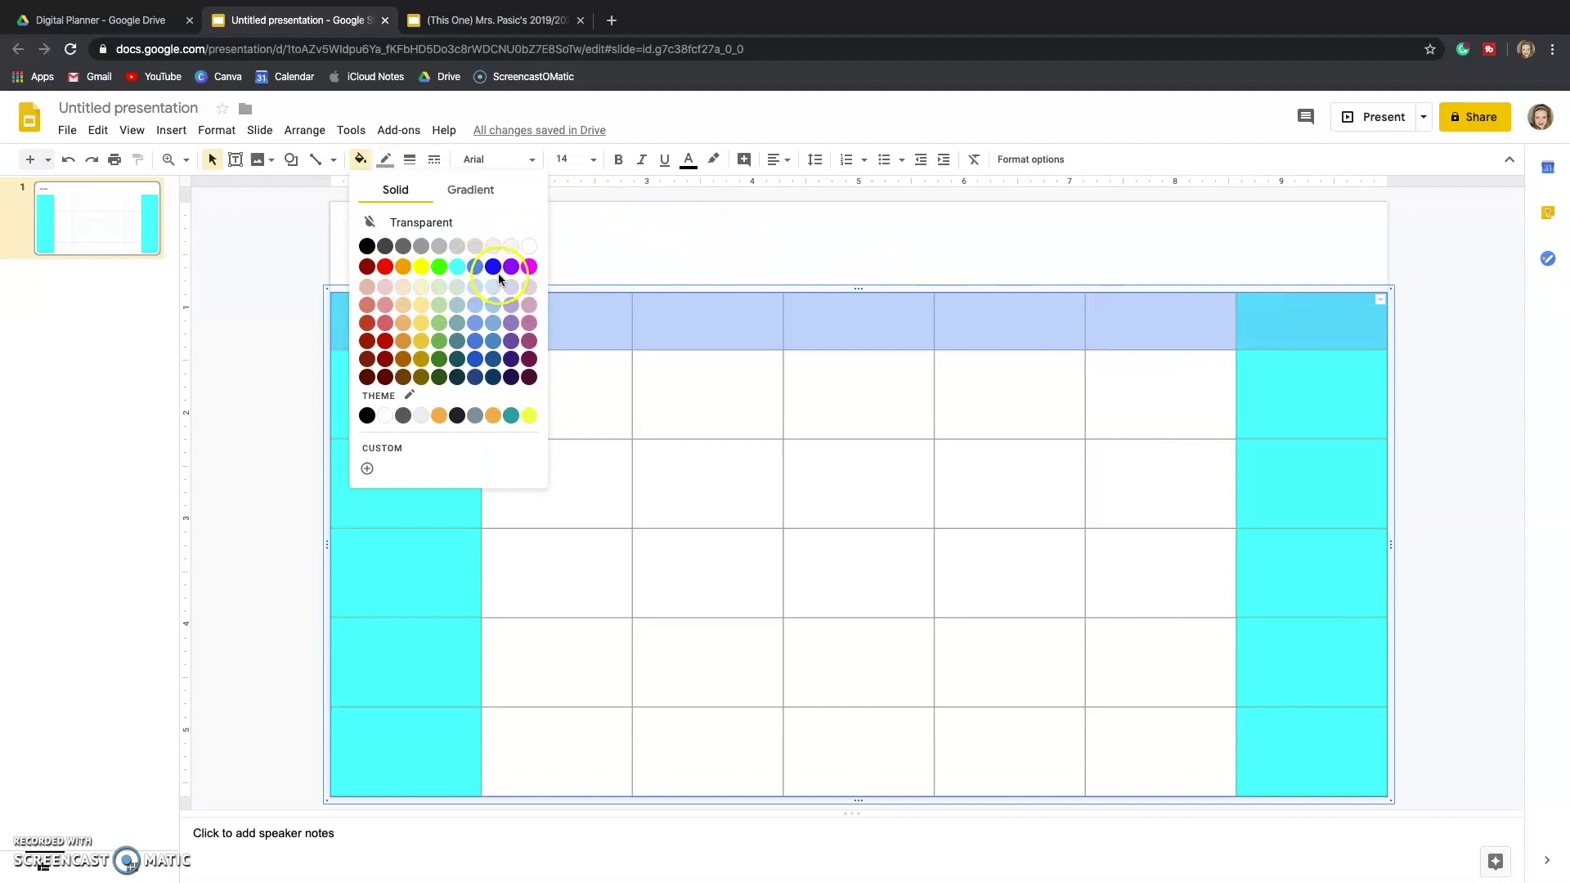
pyautogui.click(493, 330)
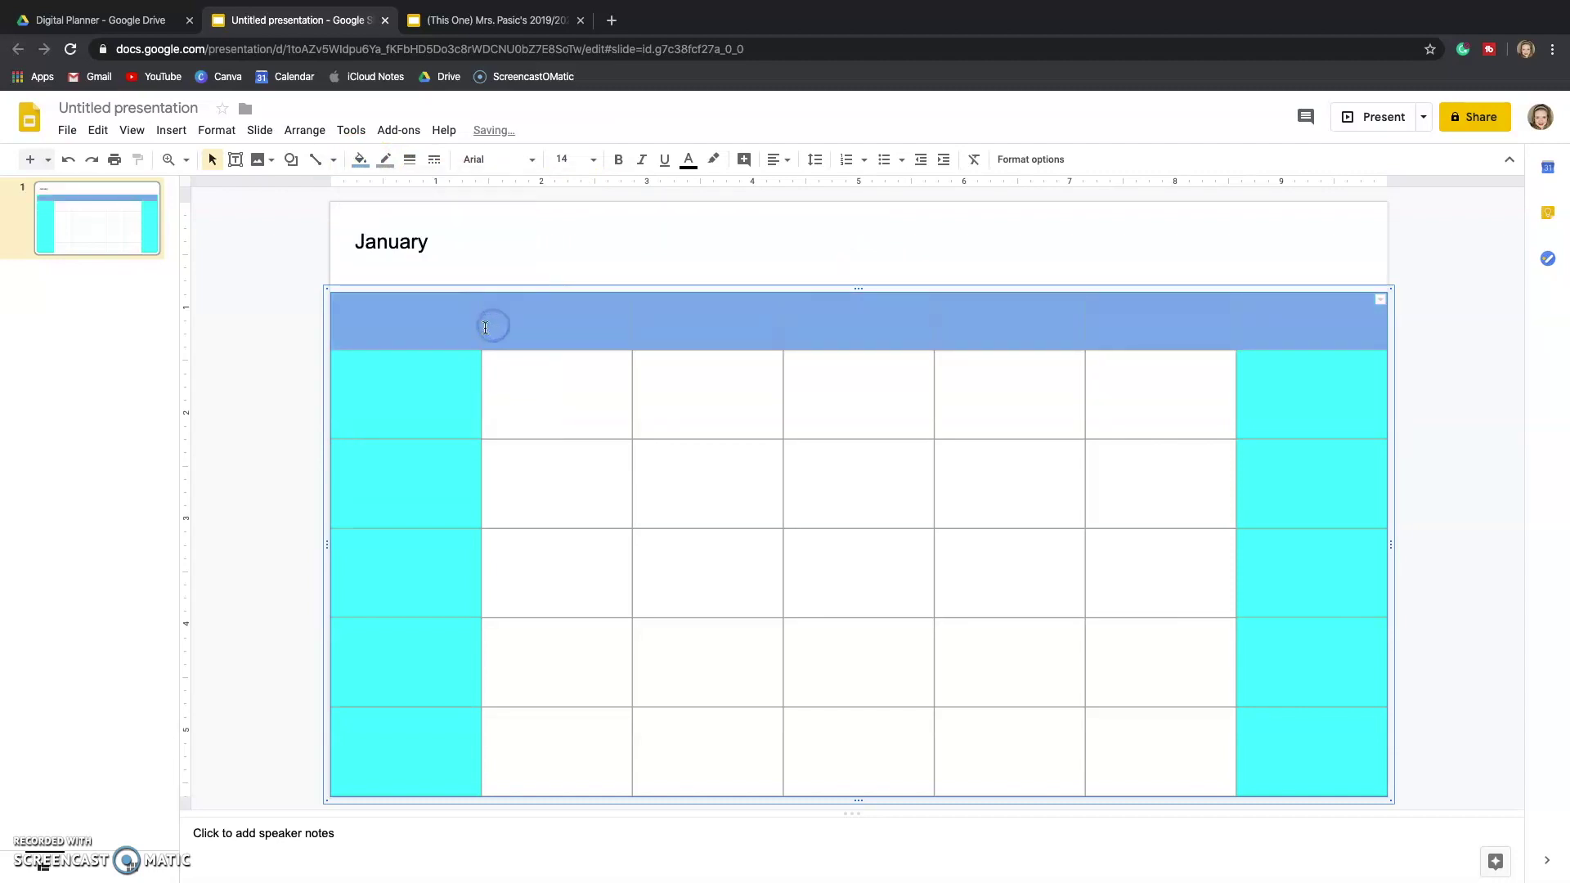
pyautogui.click(531, 373)
# - Give all the table's borders a 2px weight and a black colour
pyautogui.click(394, 336)
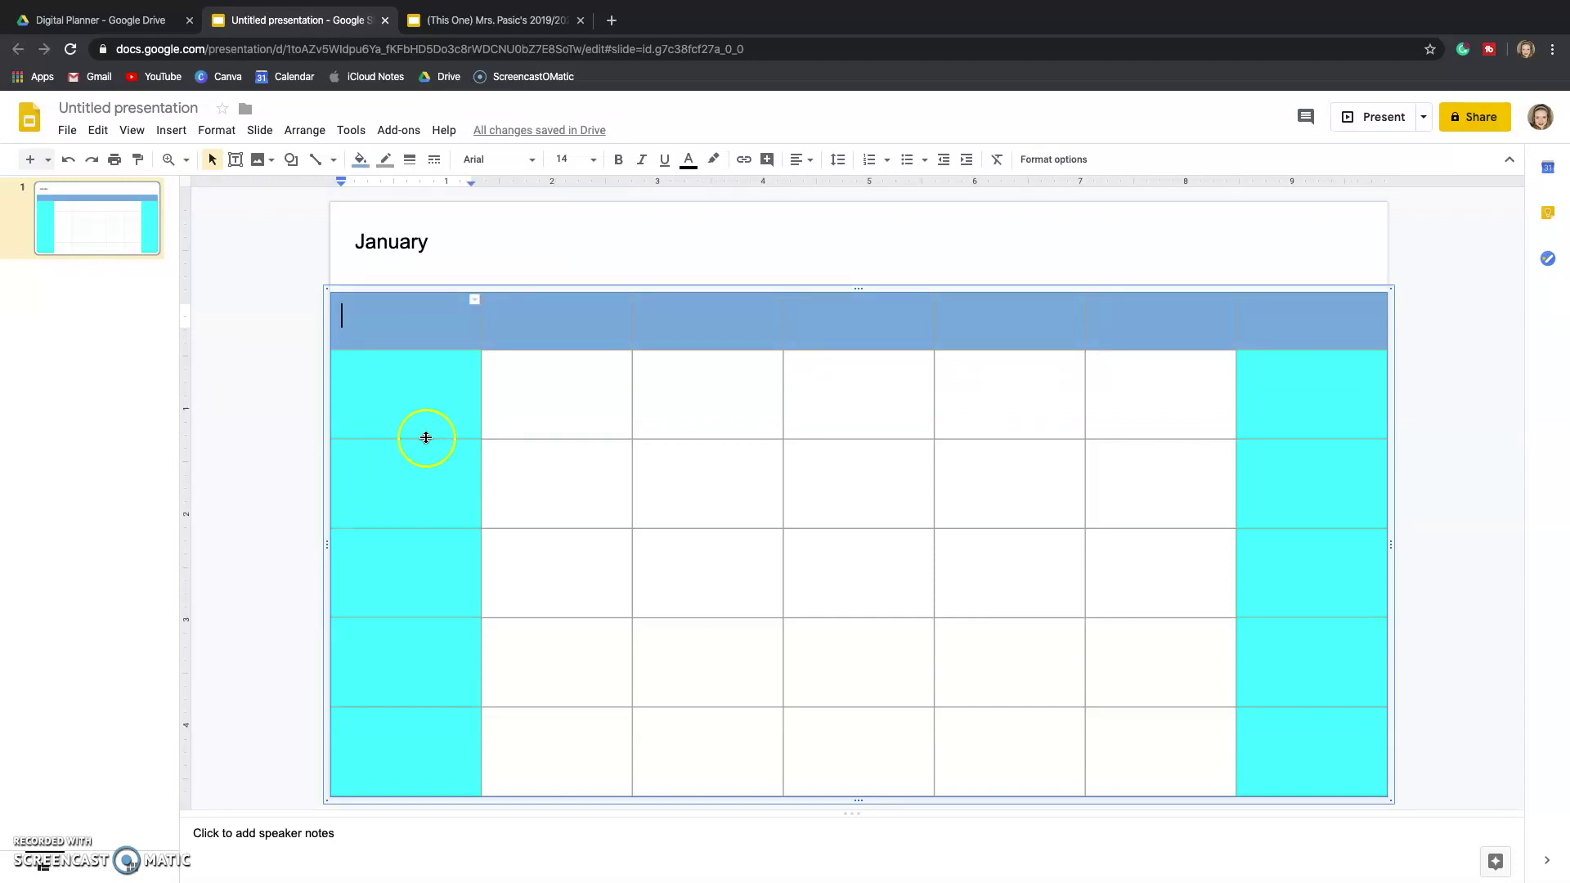
pyautogui.click(400, 329)
pyautogui.moveTo(398, 324); pyautogui.dragTo(1312, 740)
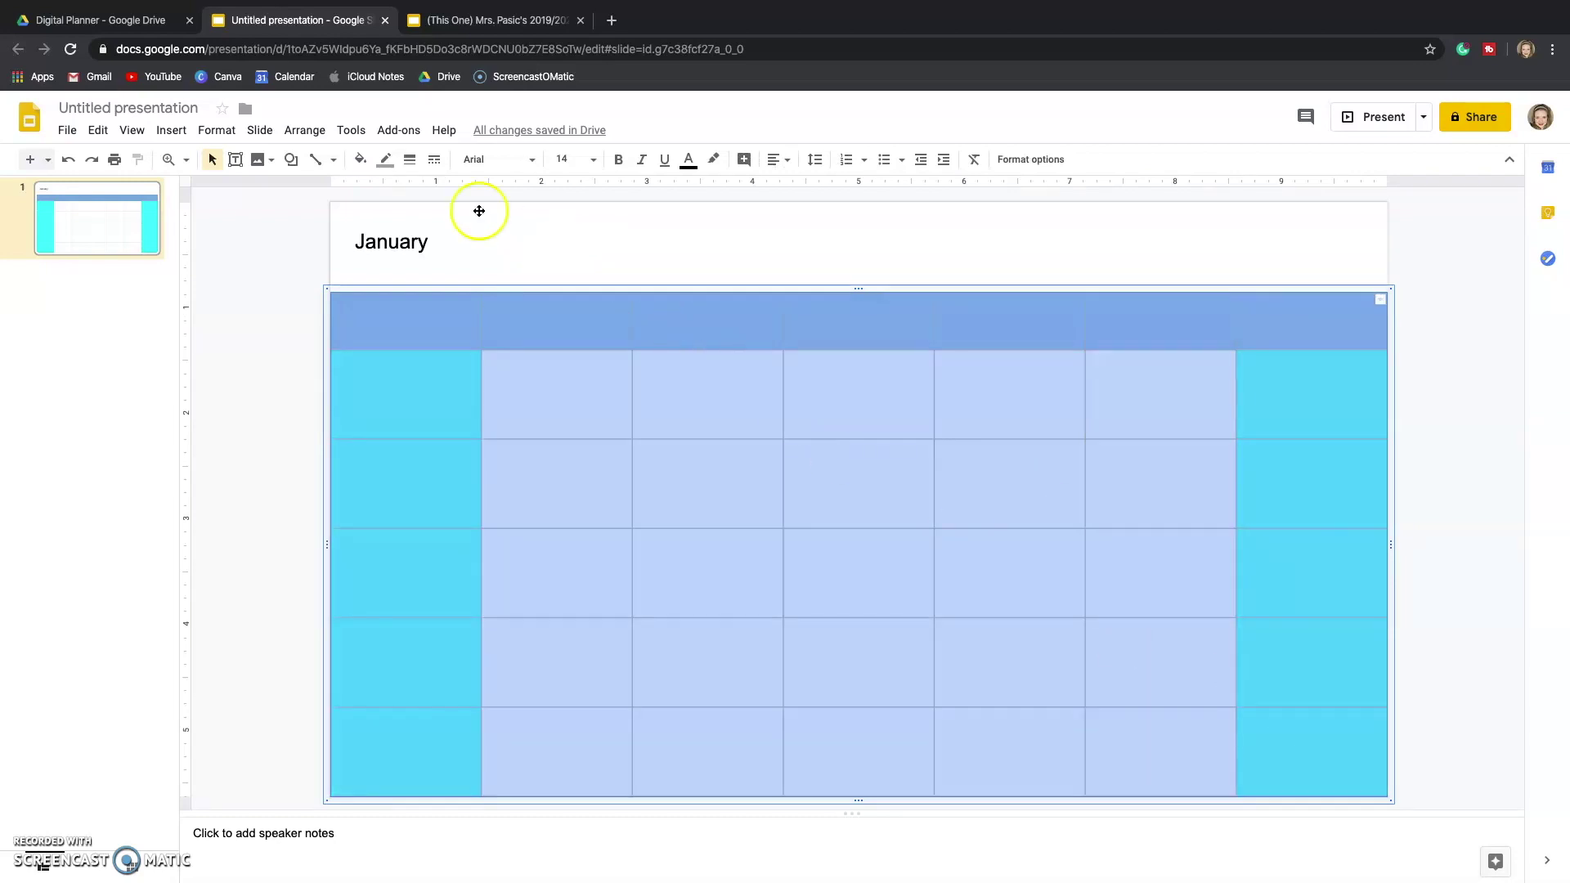
pyautogui.click(401, 166)
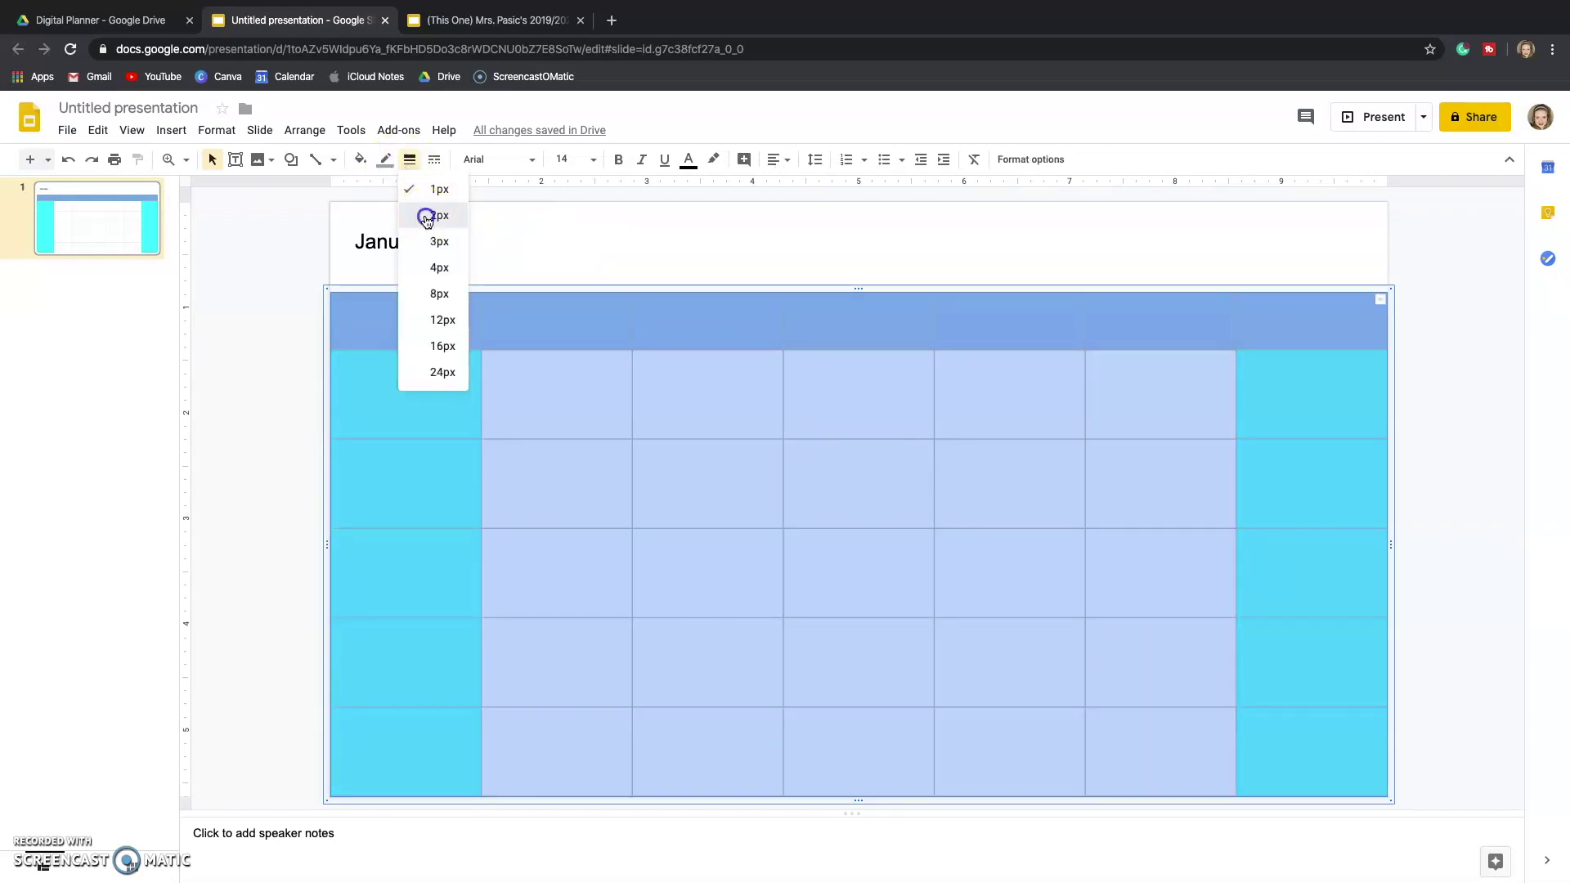
pyautogui.click(426, 215)
pyautogui.click(380, 169)
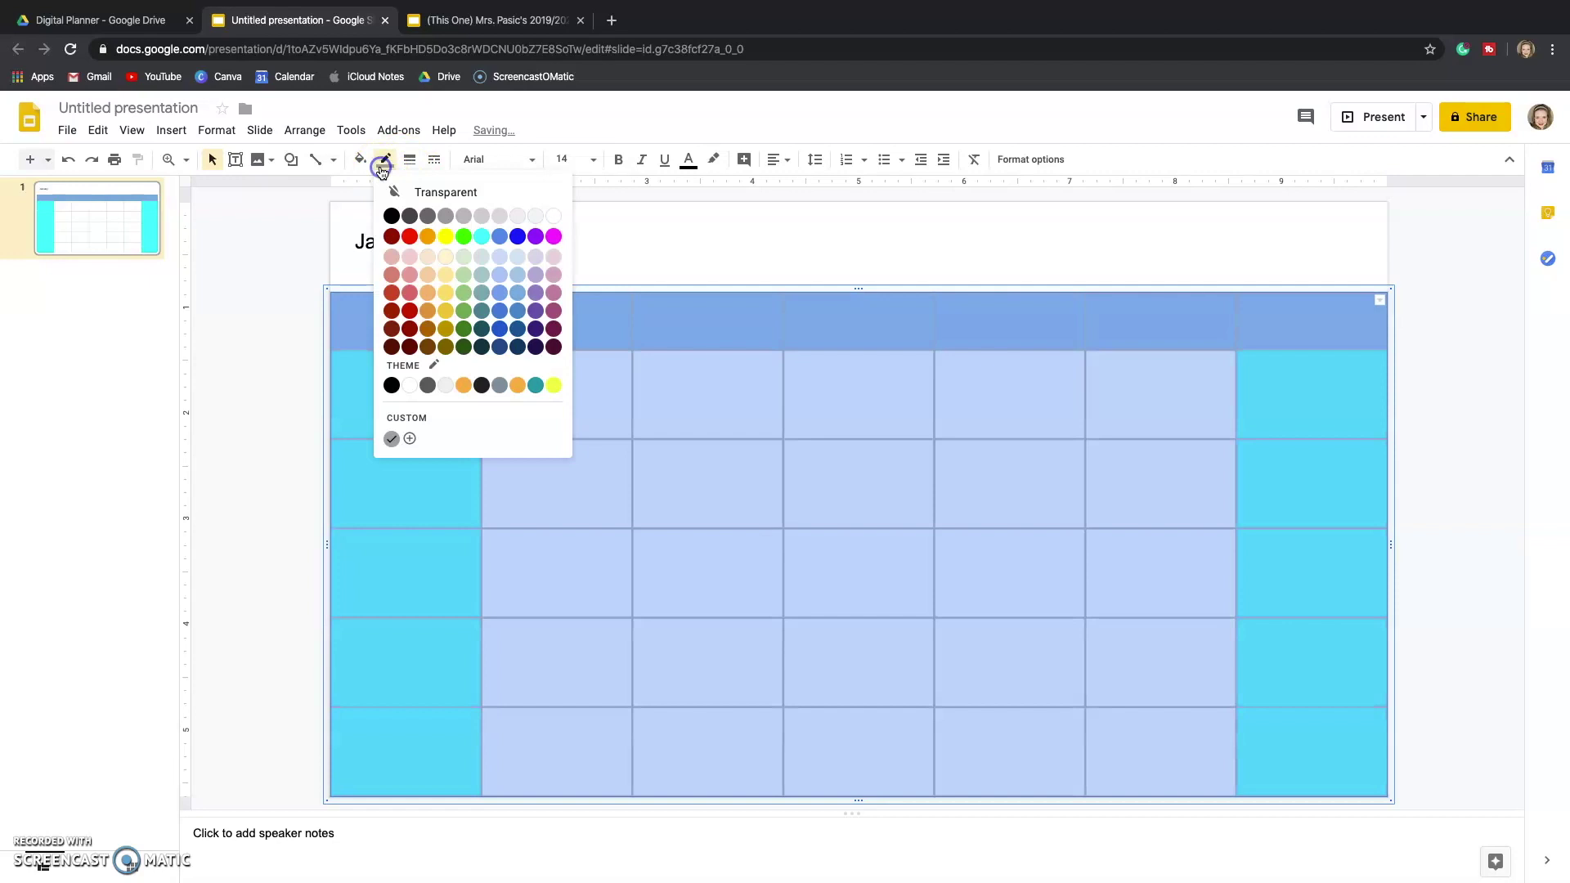
pyautogui.click(393, 218)
pyautogui.click(589, 415)
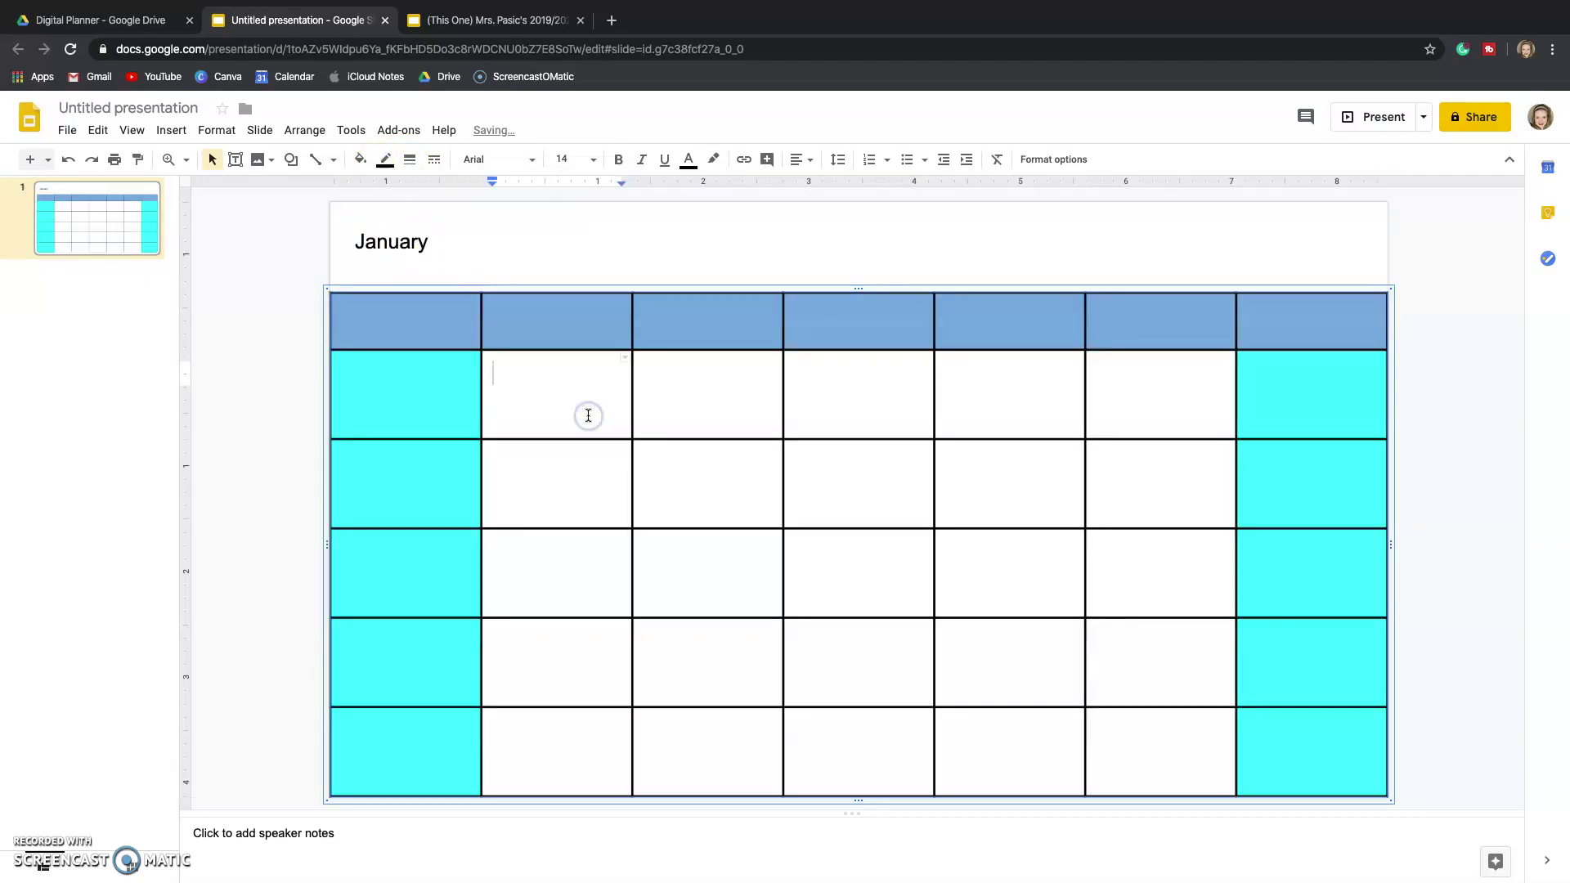
pyautogui.click(569, 432)
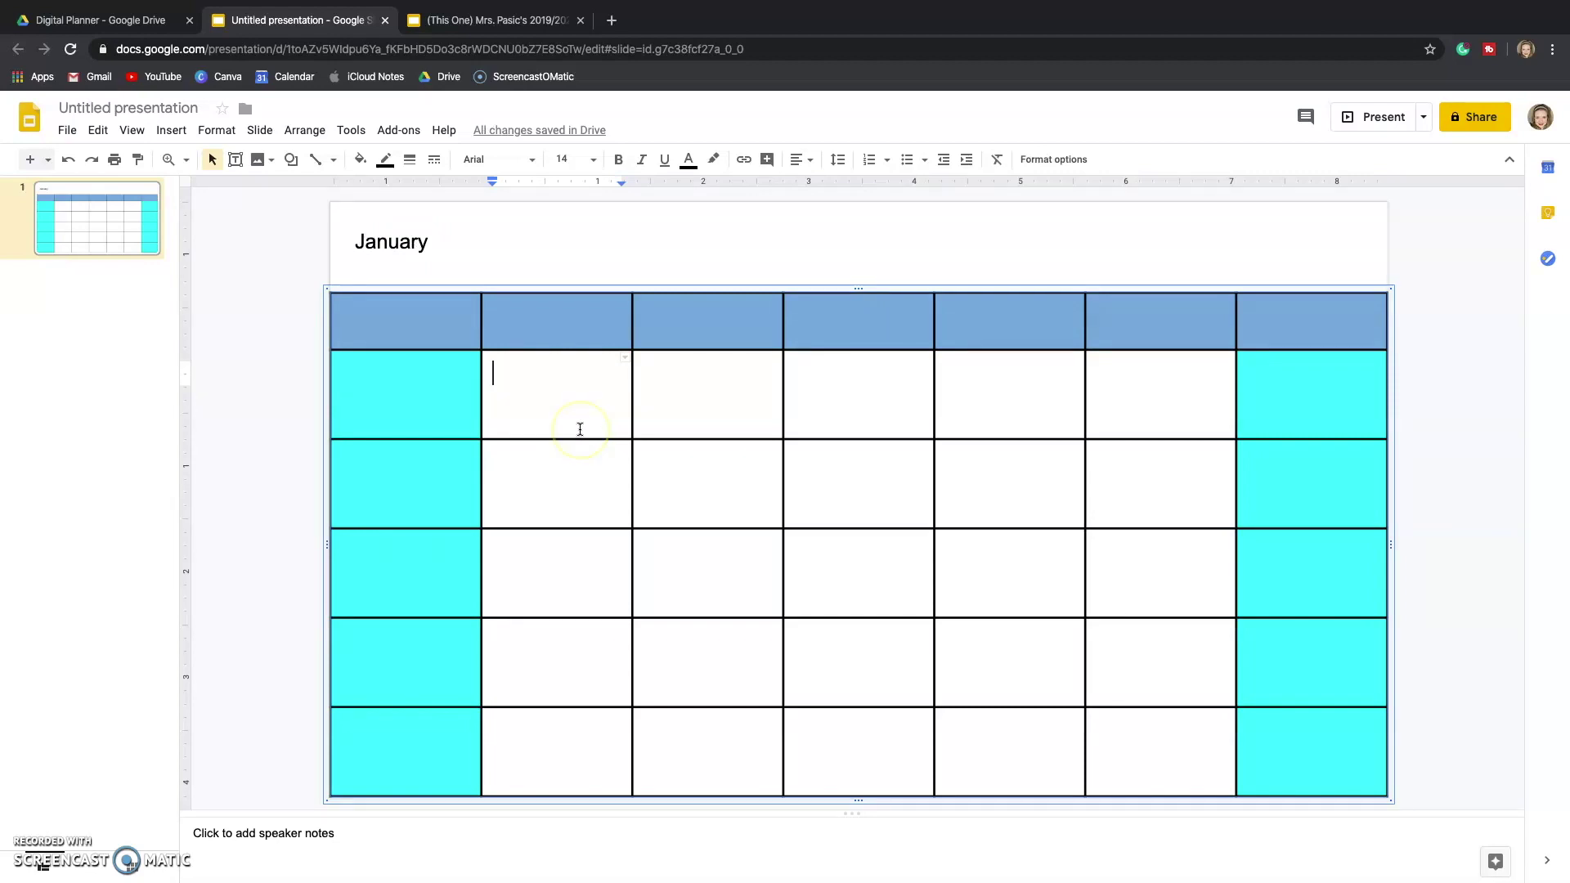
# - Format the header row's text in Lobster at size 10, centred horizontally
pyautogui.click(376, 327)
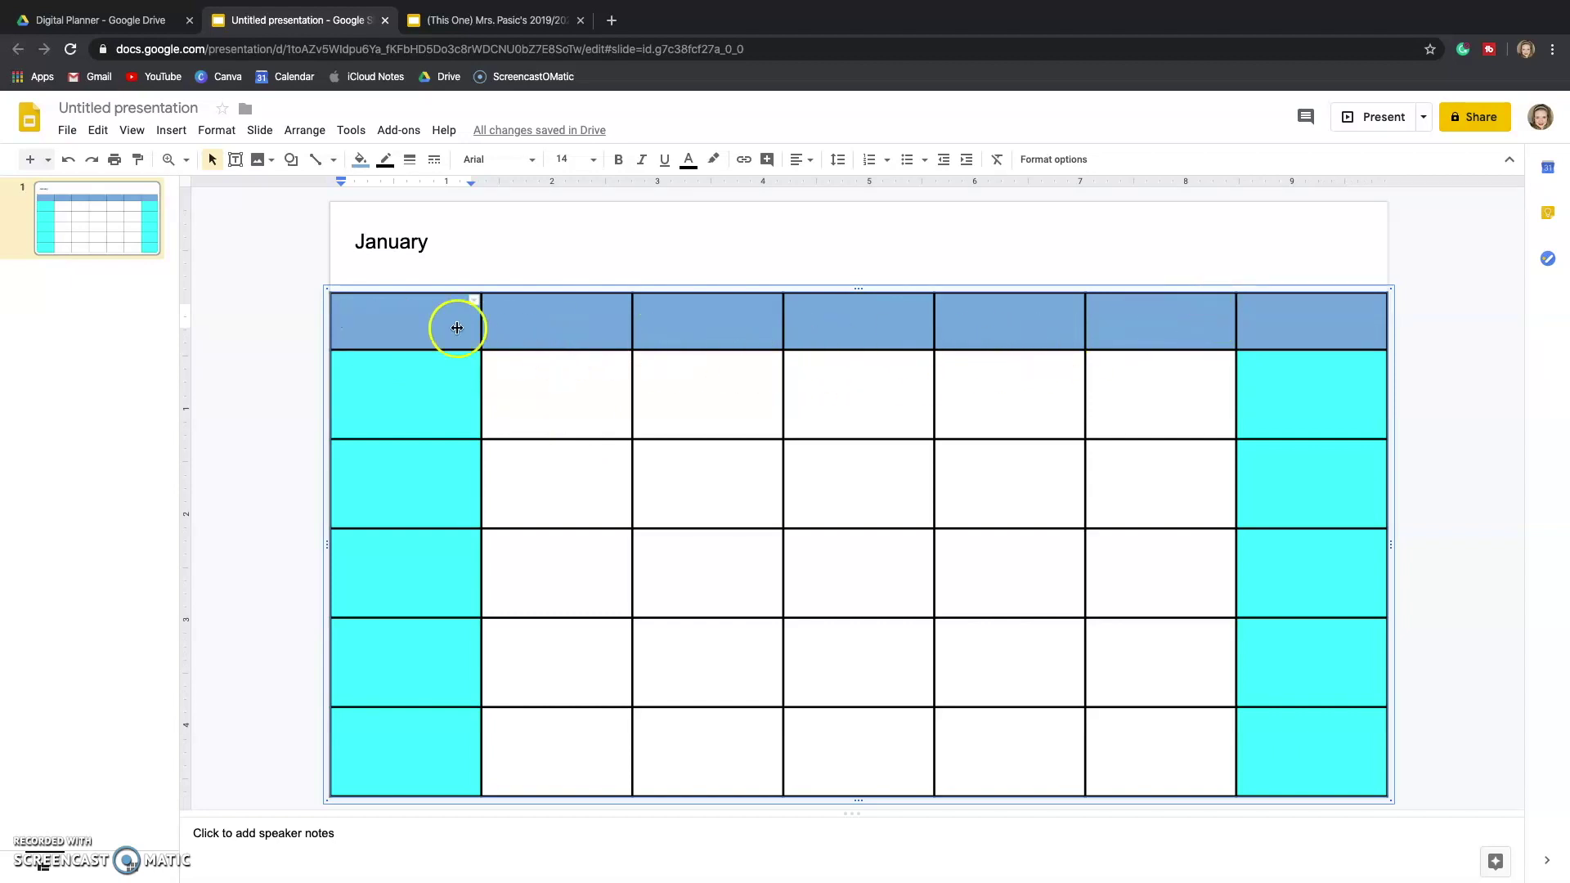
pyautogui.moveTo(377, 315); pyautogui.dragTo(1286, 312)
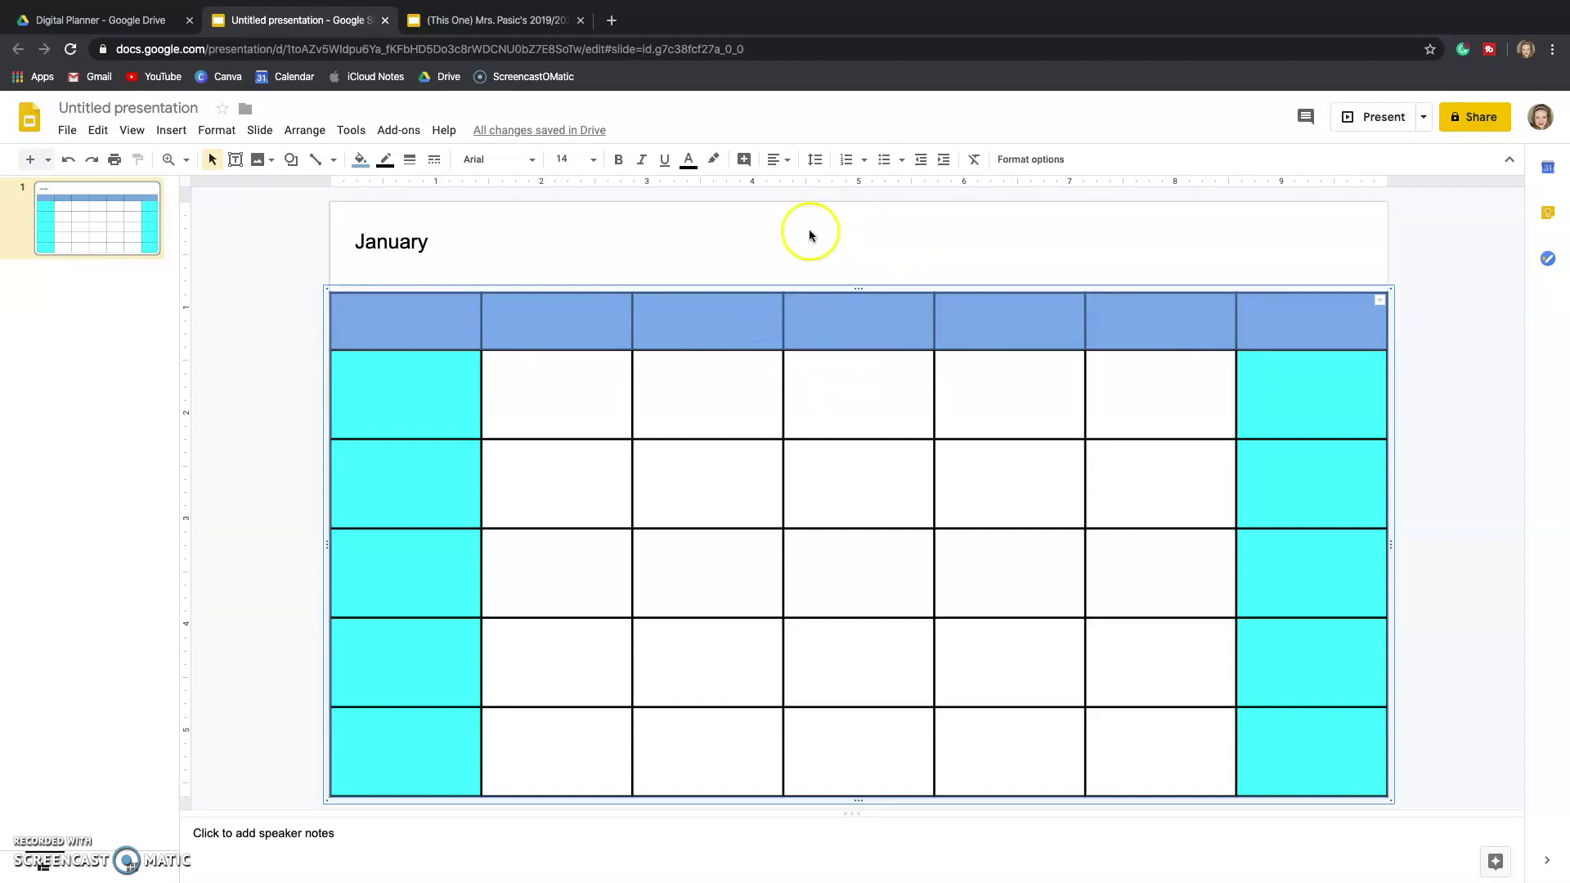
pyautogui.click(538, 166)
pyautogui.click(533, 281)
pyautogui.click(593, 172)
pyautogui.click(571, 293)
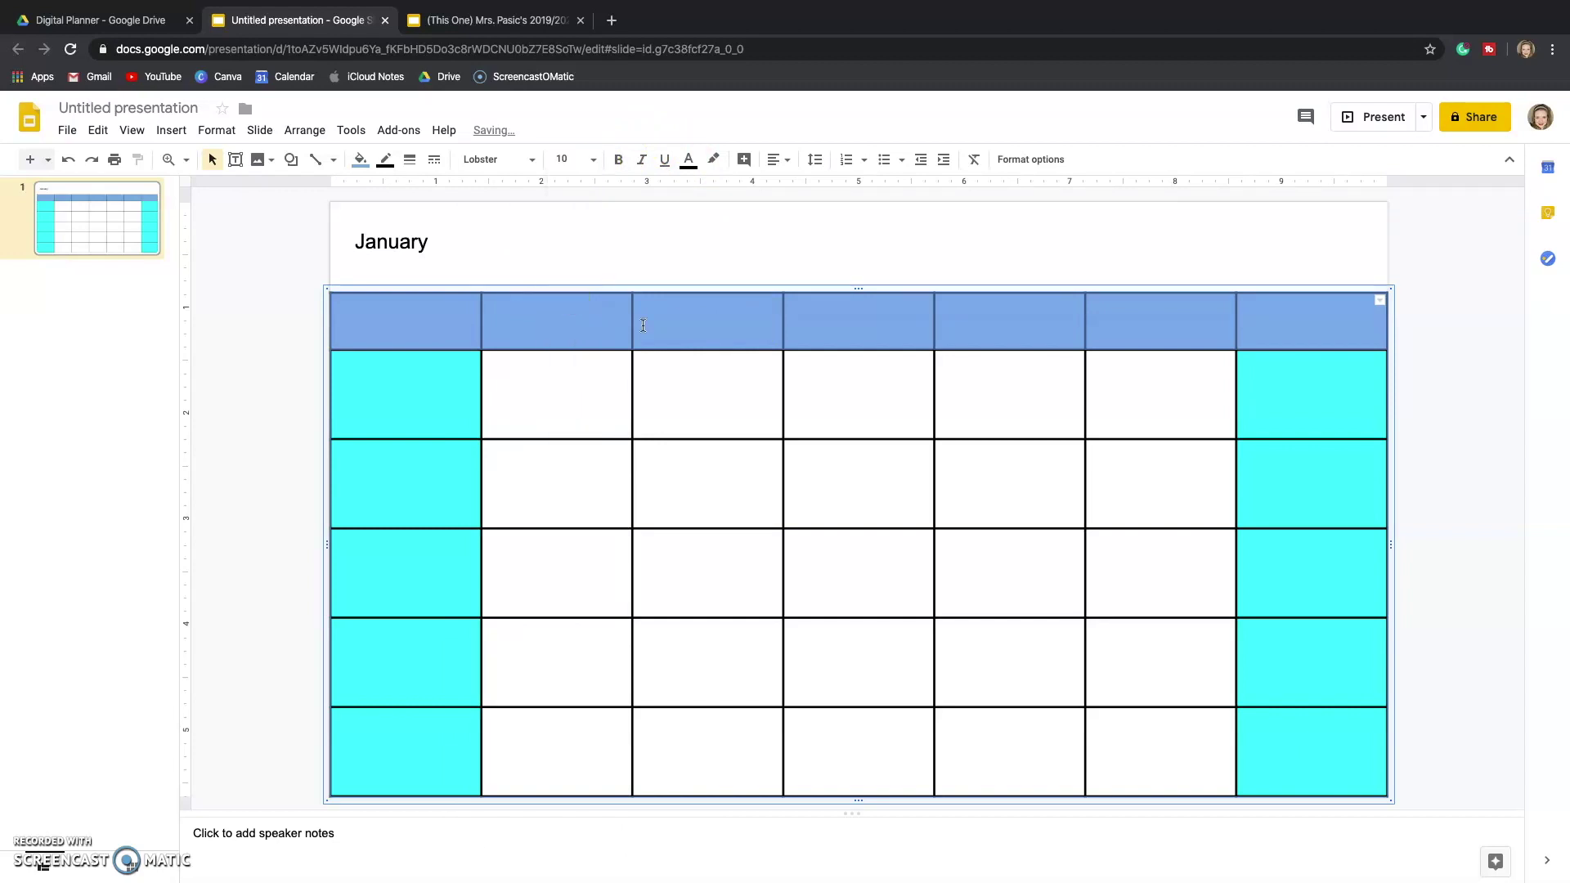
pyautogui.click(816, 169)
pyautogui.click(800, 195)
# - Label the header row's cells with the weekday names in order, from Sunday in the first column to Saturday in the last
pyautogui.click(410, 330)
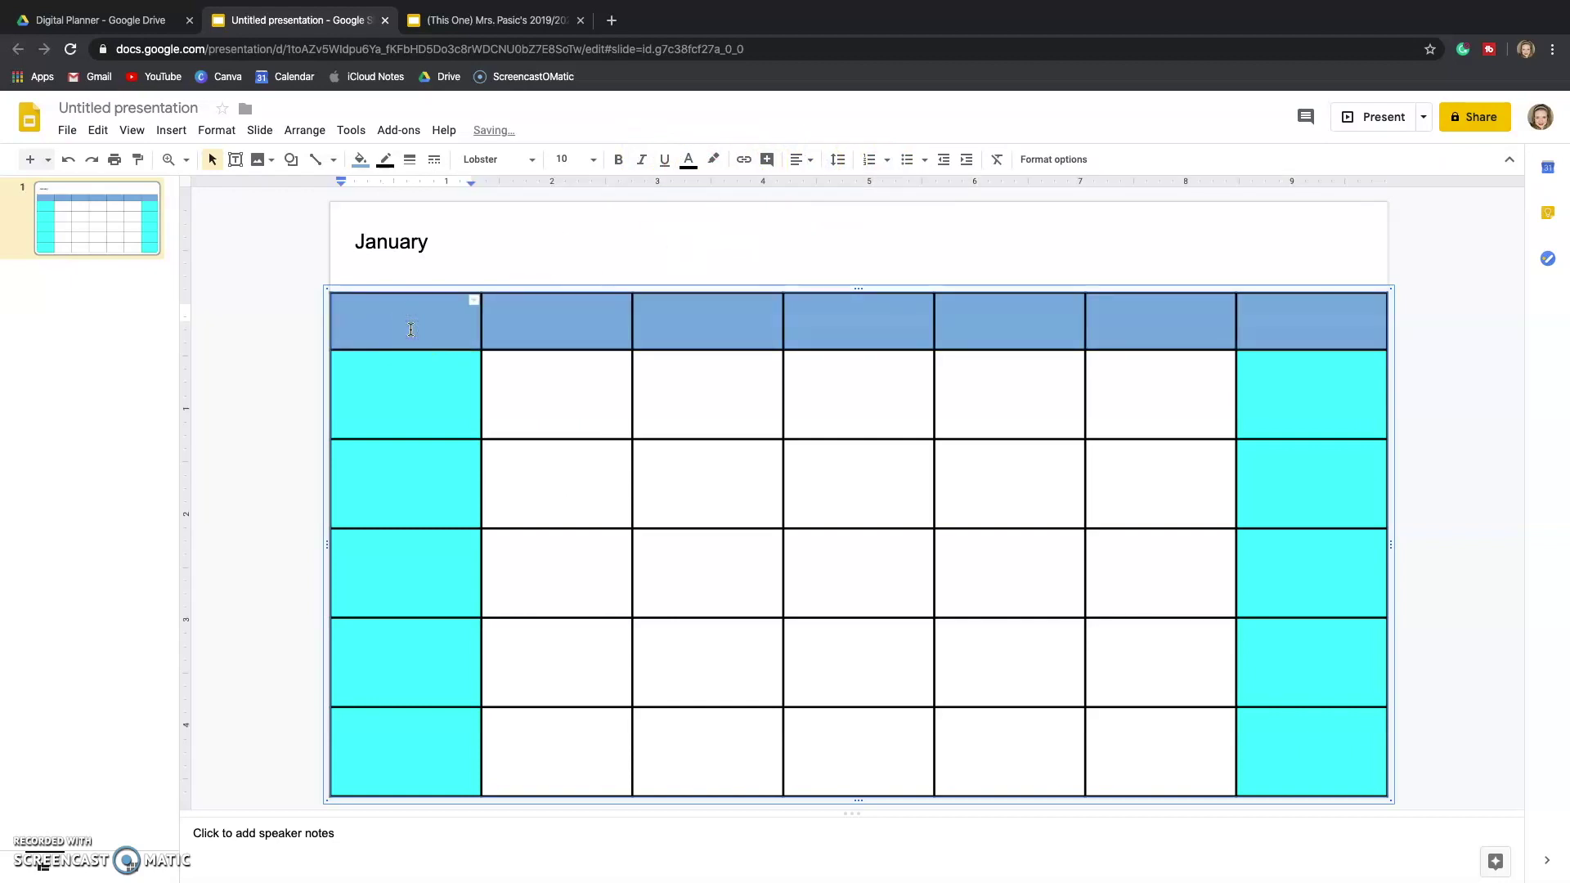
pyautogui.write('Sunday')
pyautogui.press('Tab')
pyautogui.write('Monday')
pyautogui.press('Tab')
pyautogui.write('Tuesday')
pyautogui.press('Tab')
pyautogui.write('Wednesday')
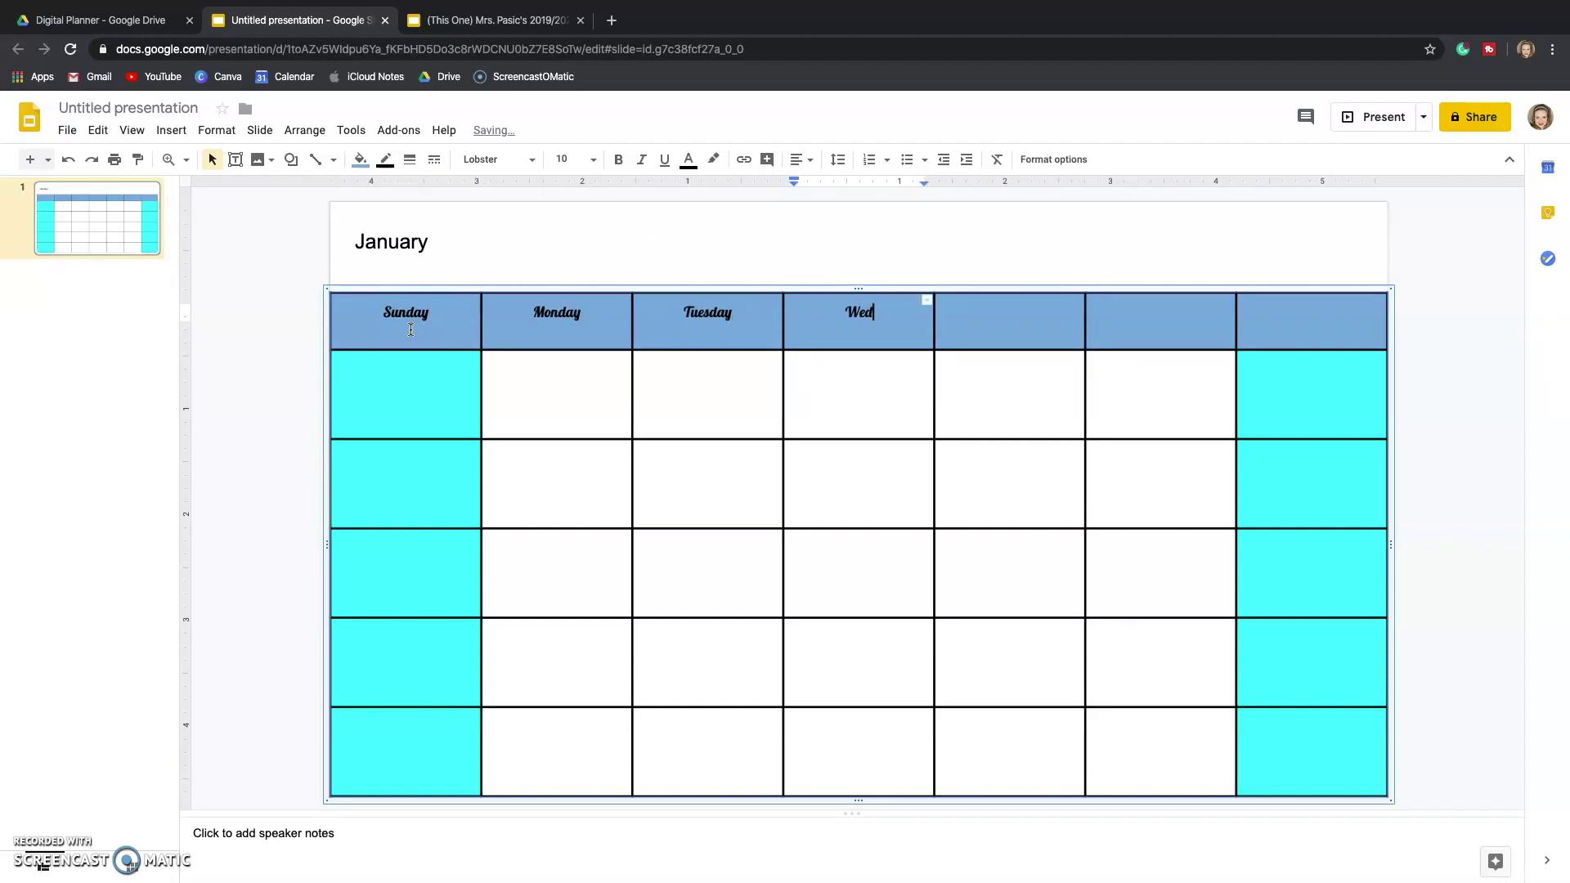
pyautogui.press('Tab')
pyautogui.write('Thursday')
pyautogui.press('Tab')
pyautogui.write('Friday')
pyautogui.press('Tab')
pyautogui.write('Saturday')
# - Set the text size of all the weekday names in the header row to 18
pyautogui.click(377, 318)
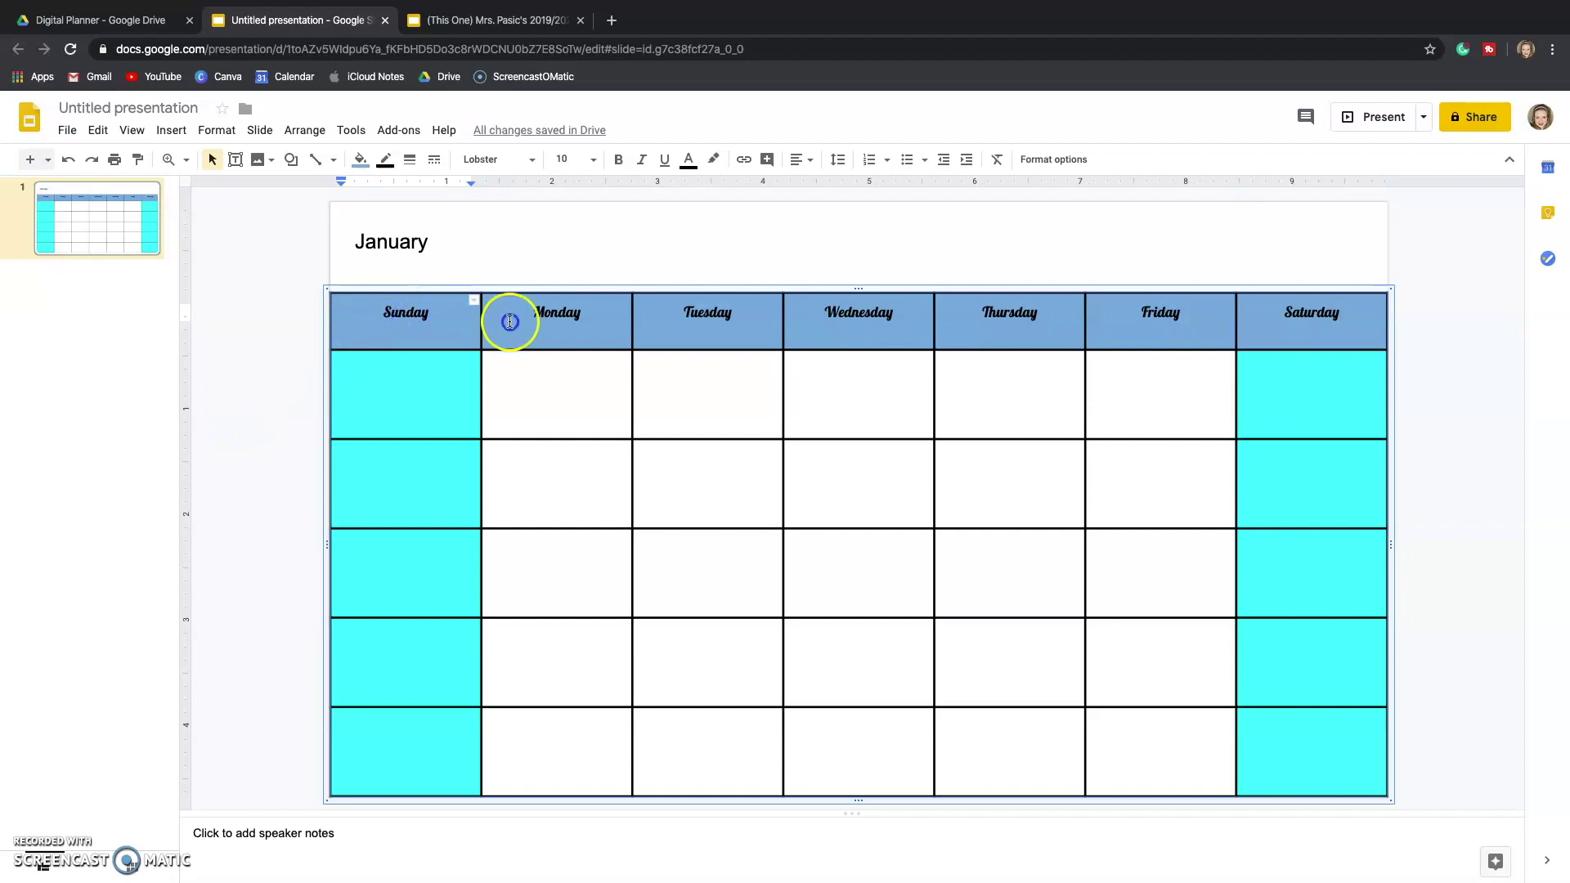
pyautogui.moveTo(508, 319); pyautogui.dragTo(1163, 360)
pyautogui.click(1287, 310)
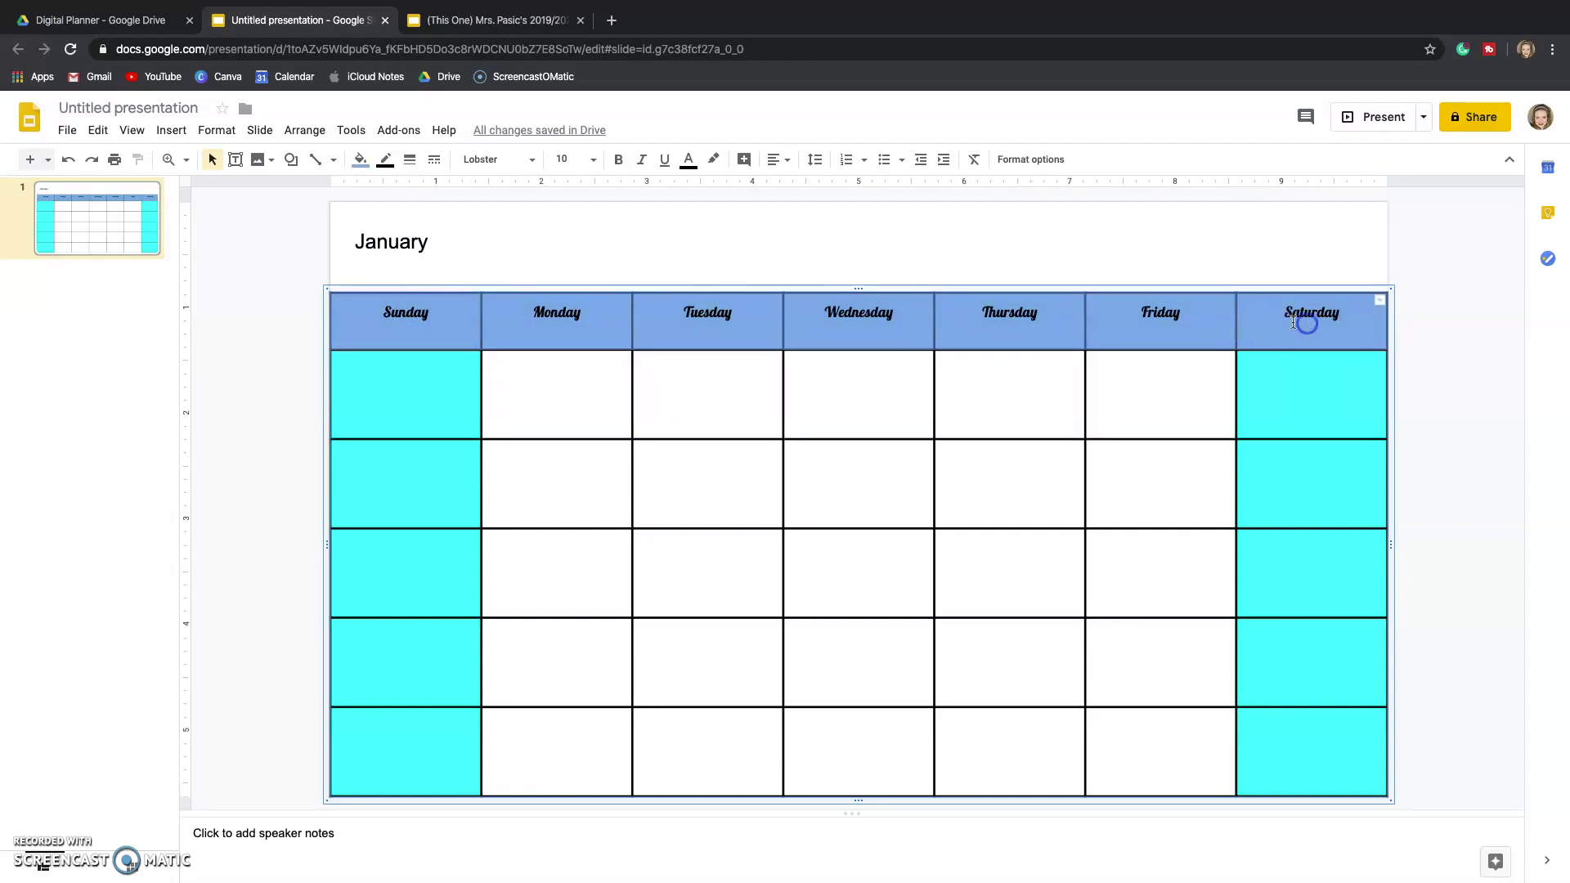
pyautogui.click(562, 159)
pyautogui.click(575, 374)
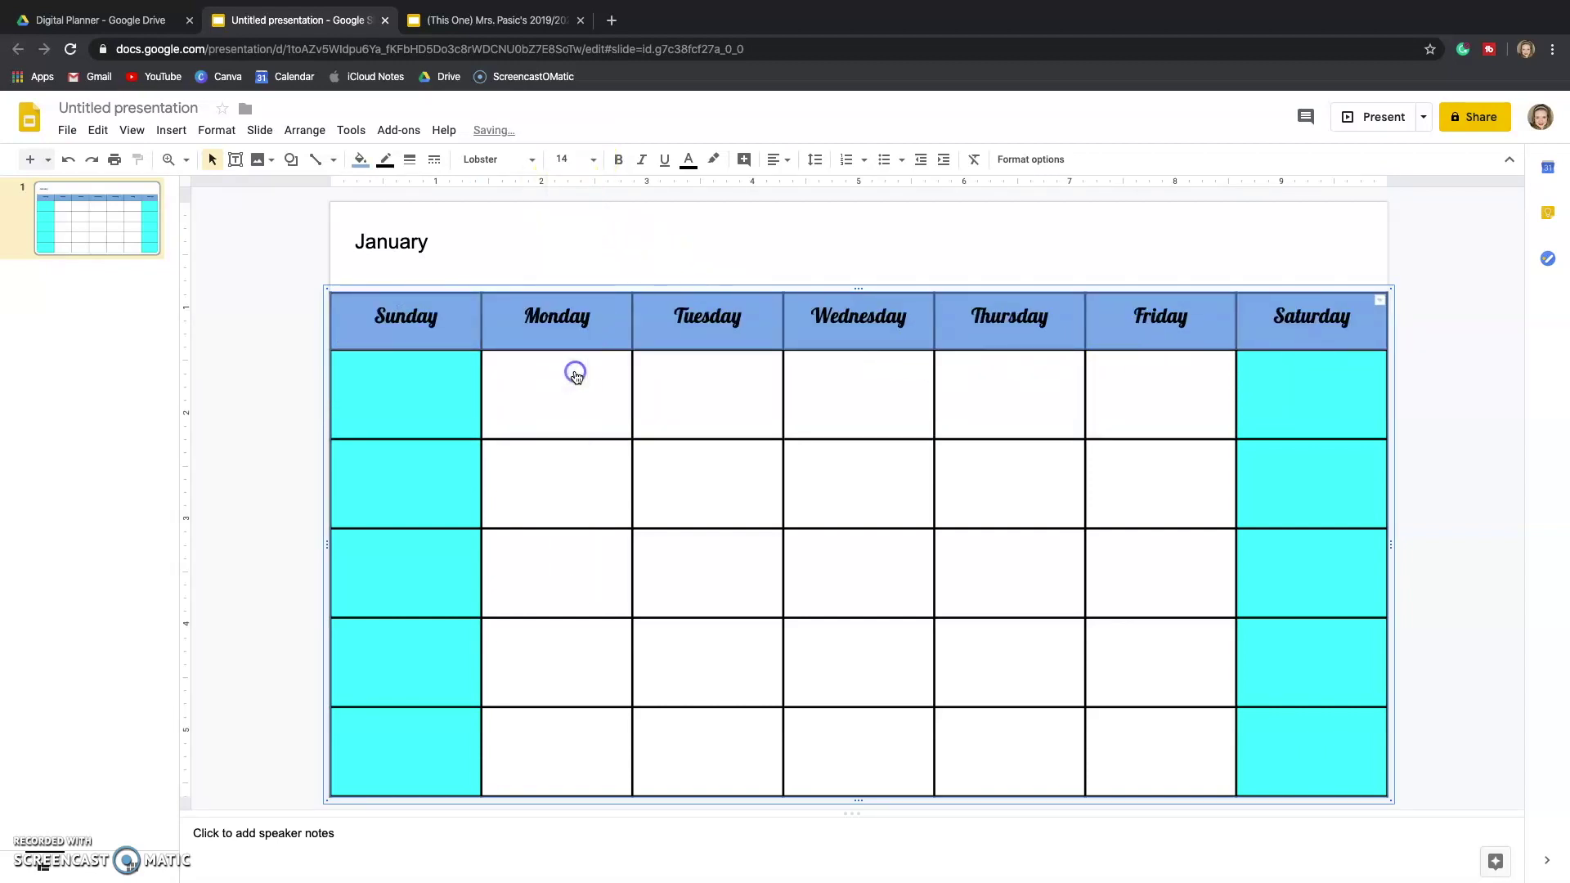
pyautogui.click(572, 159)
pyautogui.click(569, 407)
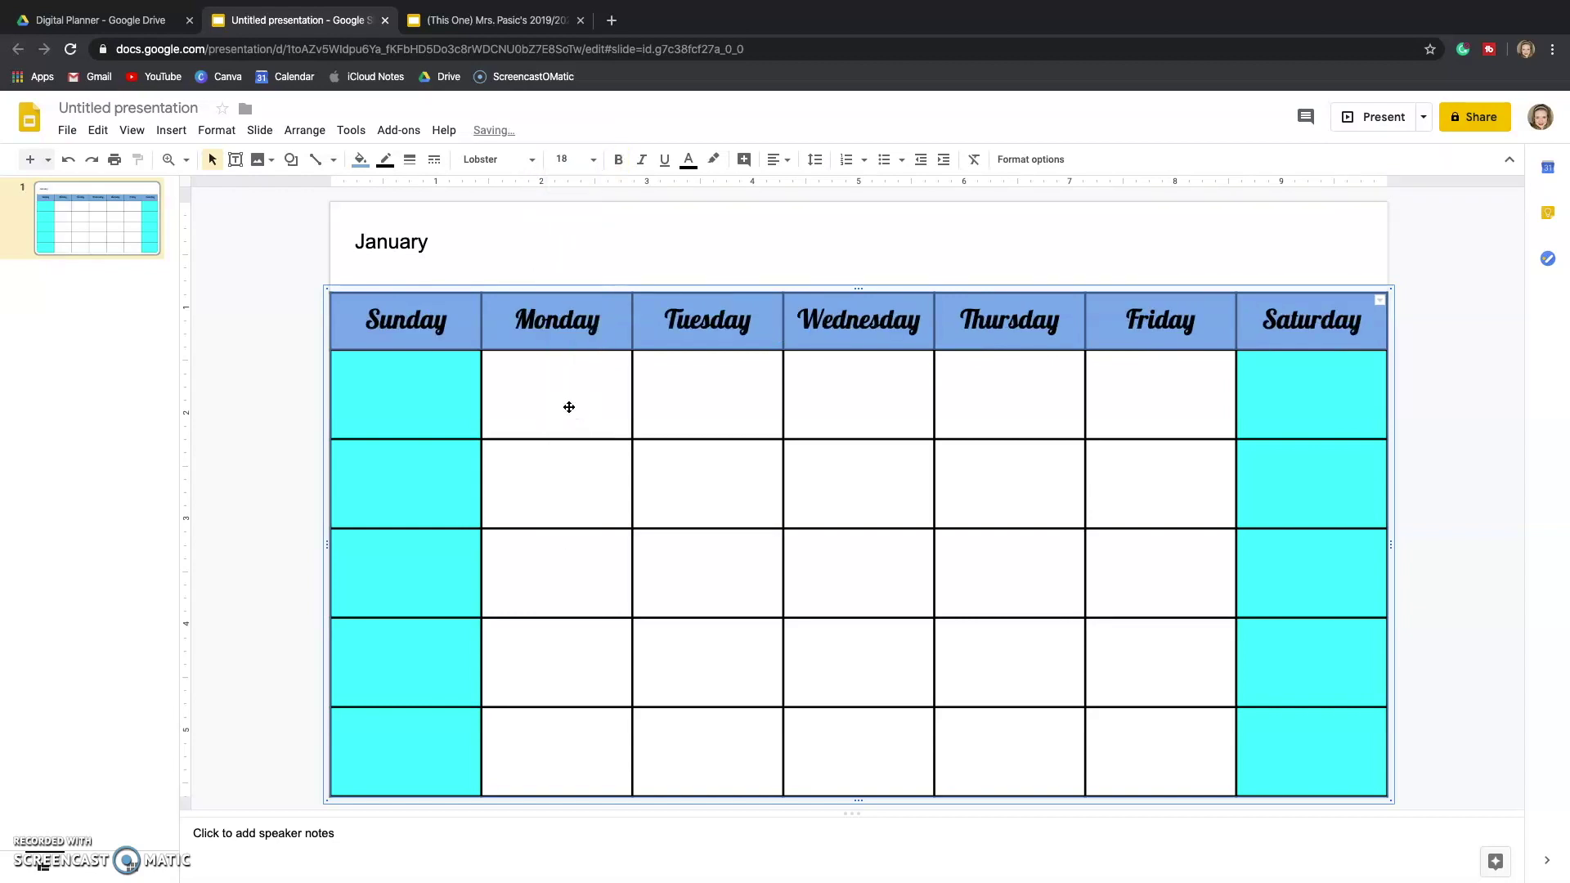
# - Set the text in all the cells below the header row to Comfortaa at size 9
pyautogui.click(414, 415)
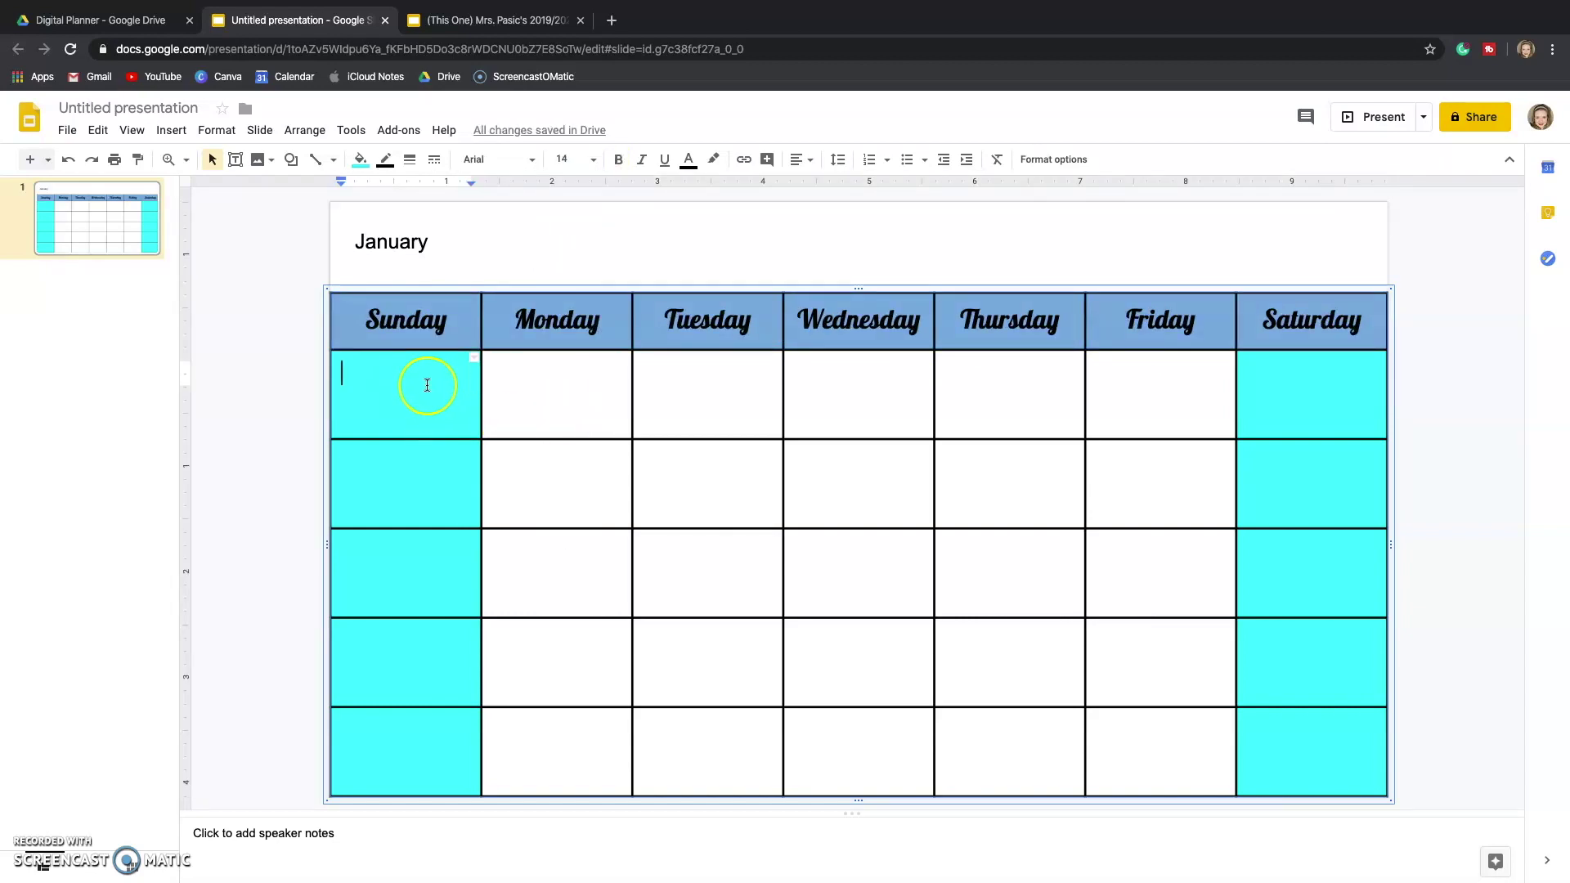
pyautogui.moveTo(422, 382); pyautogui.dragTo(1289, 737)
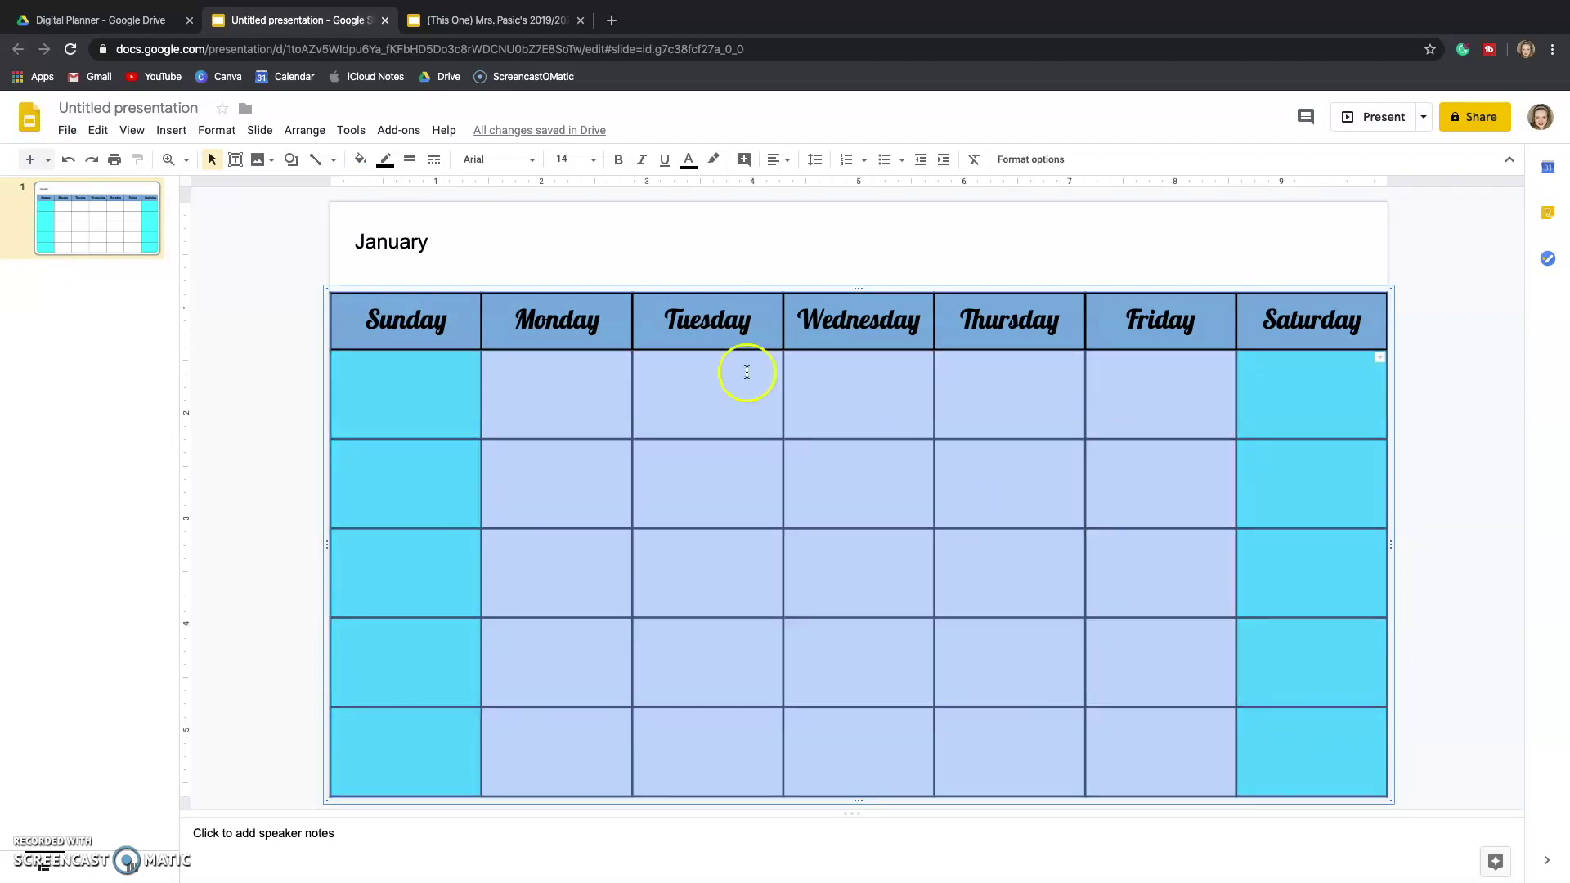
pyautogui.click(587, 159)
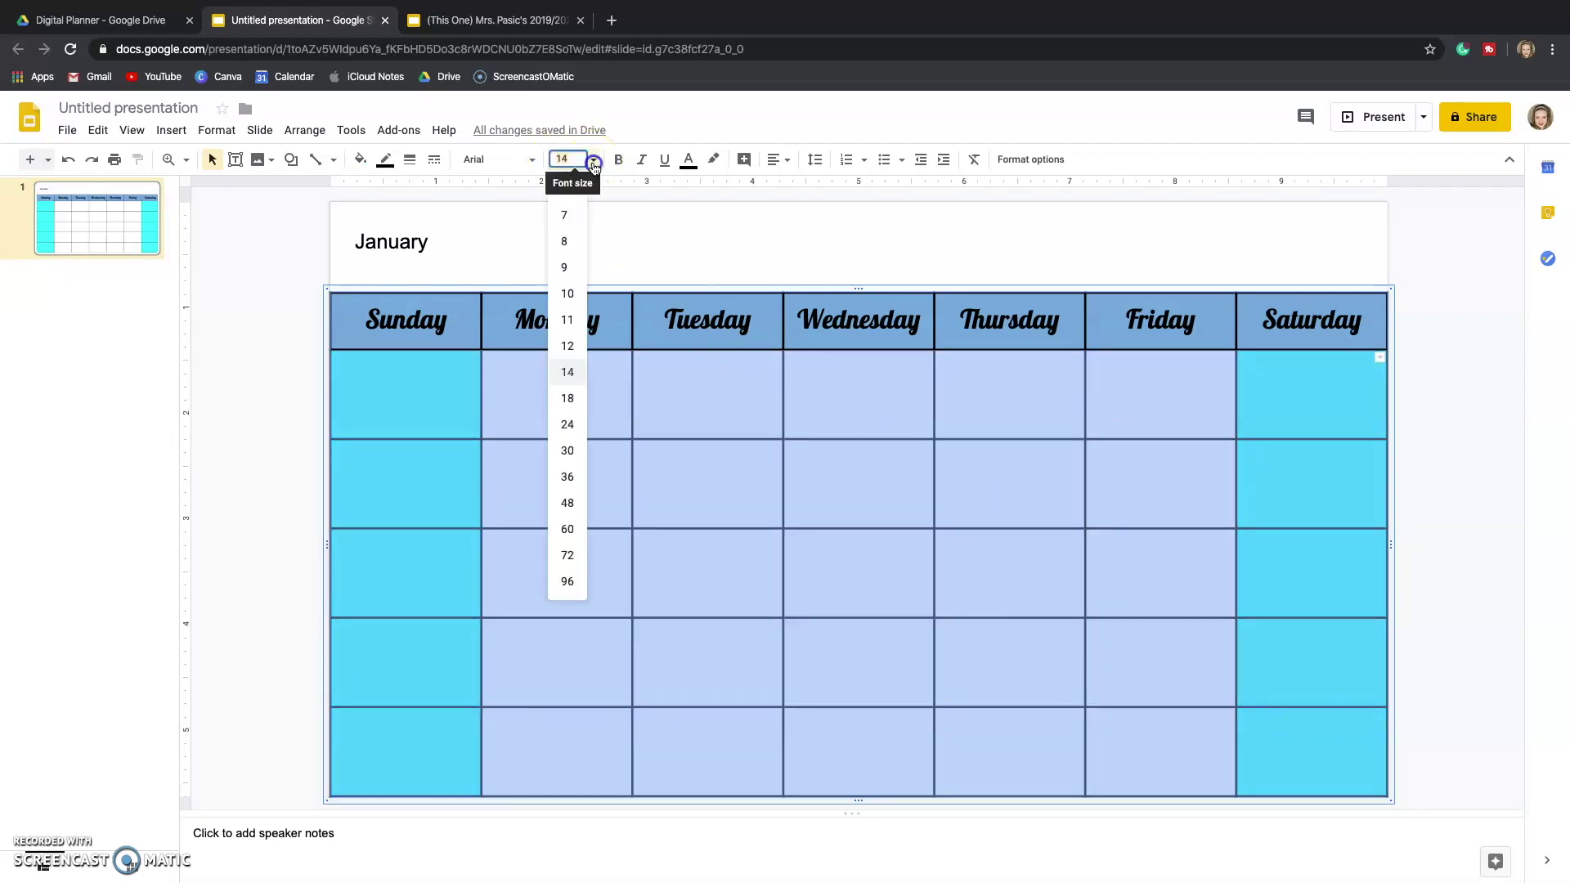
pyautogui.click(564, 268)
pyautogui.click(529, 160)
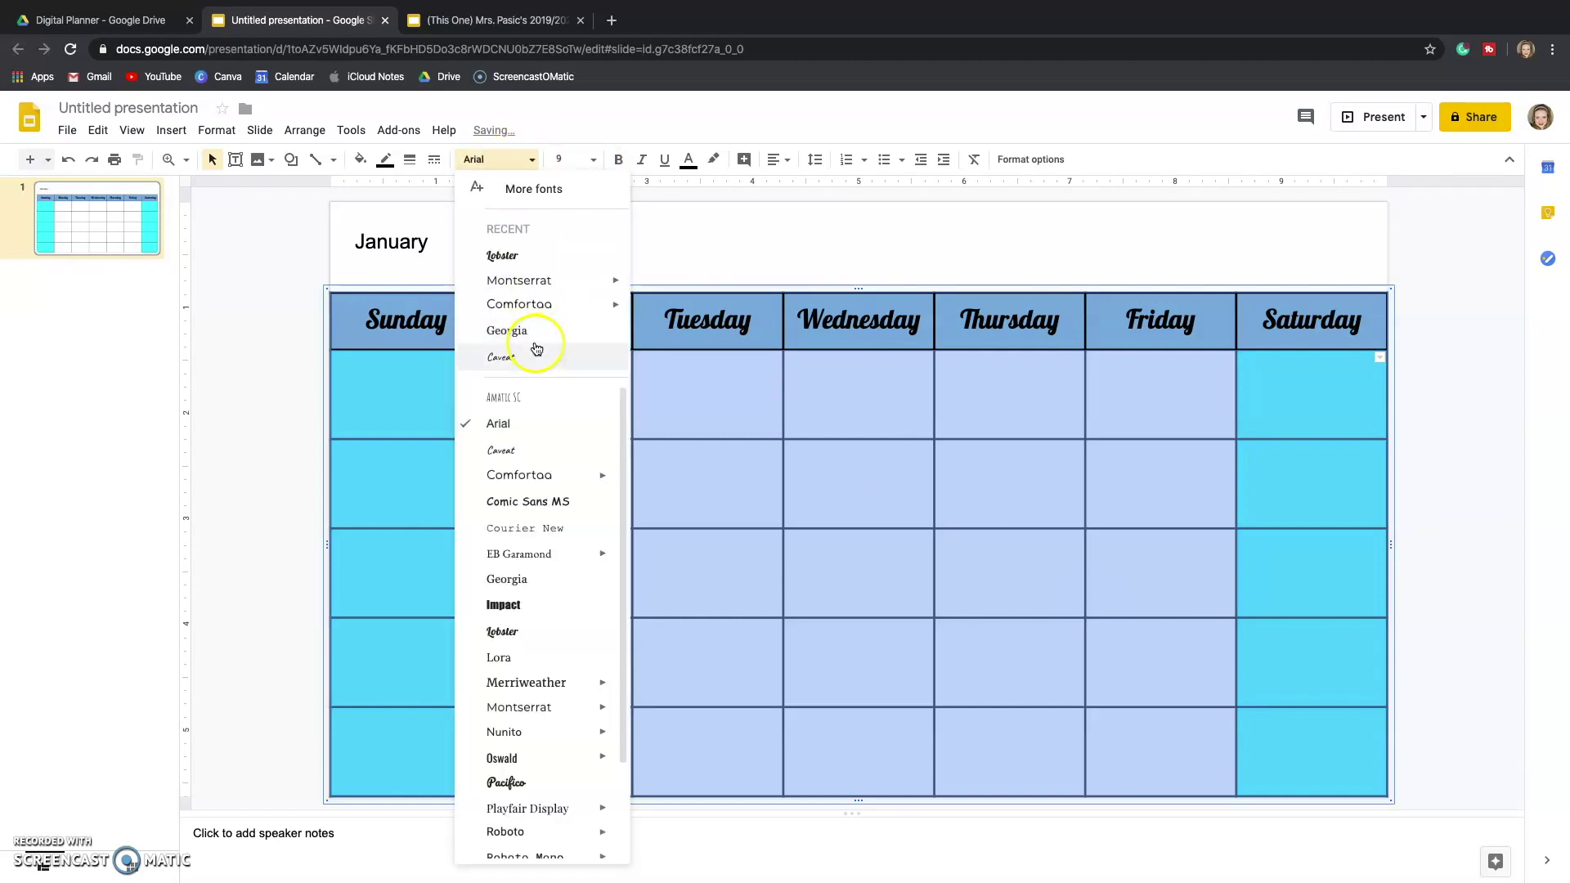
pyautogui.click(533, 305)
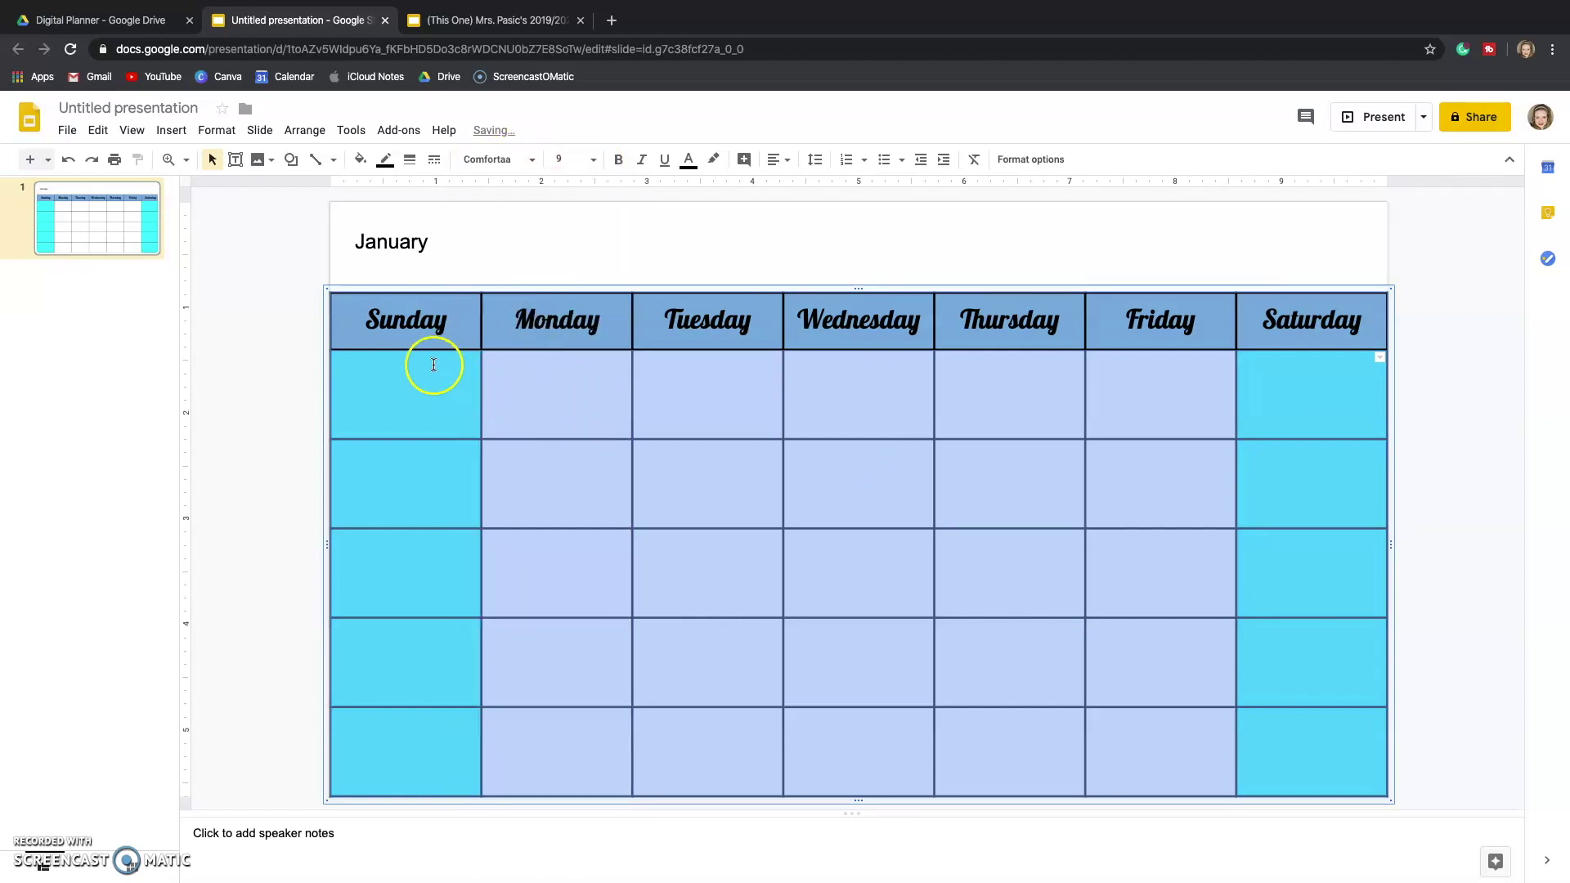
# - Enter the January dates 1 to 31 in the calendar cells, starting with 1 in the first week's Wednesday cell
pyautogui.click(832, 373)
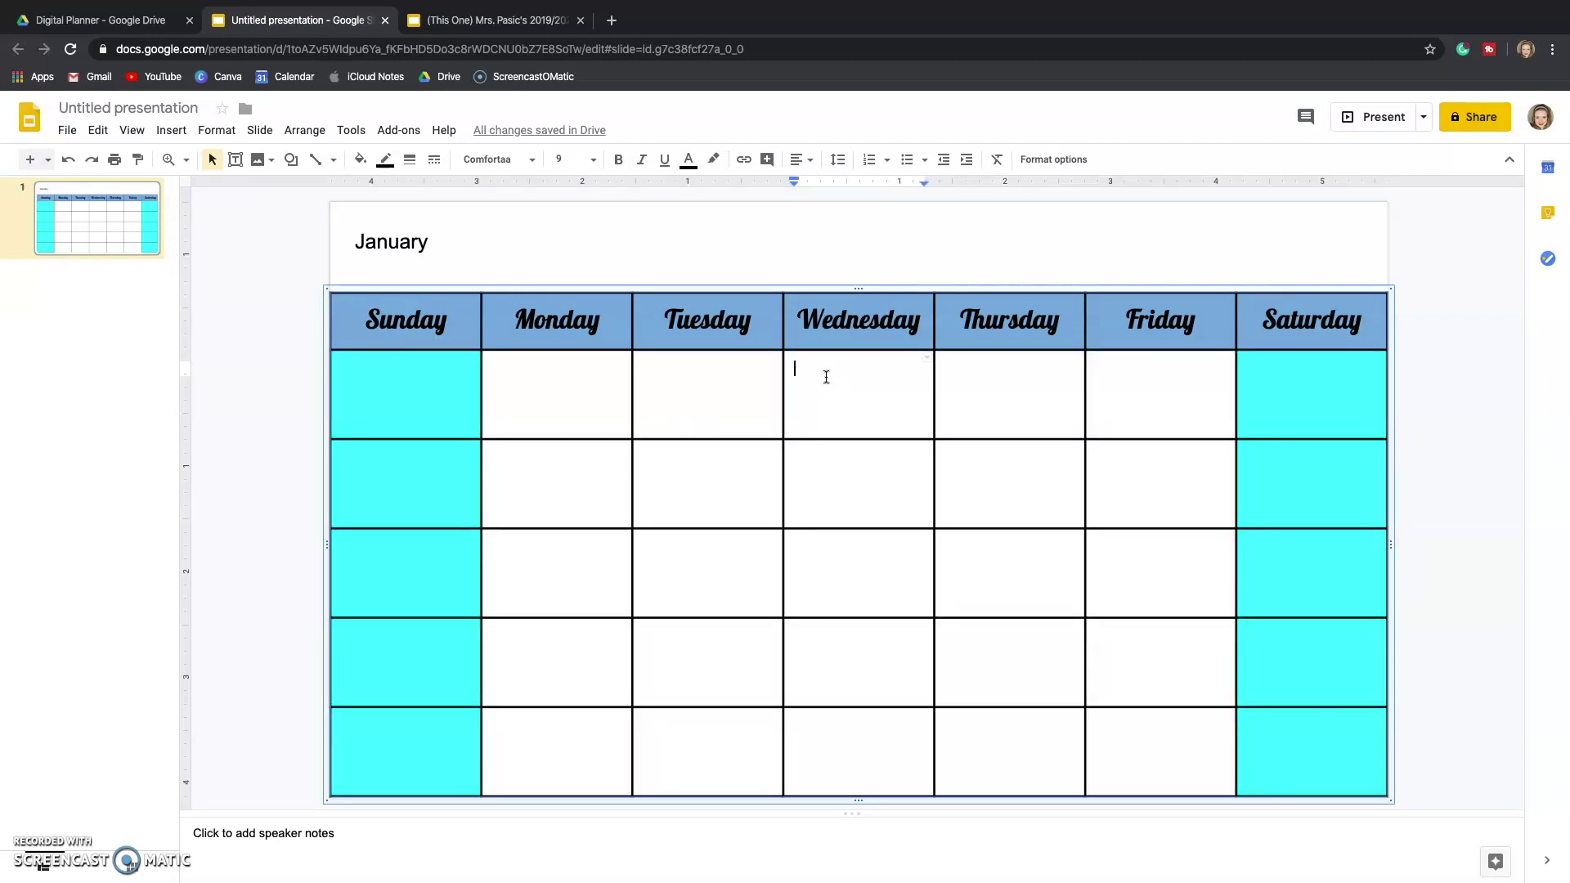
pyautogui.write('1\t2\t3\t4\t5\t6\t7\t8\t9\t10\t')
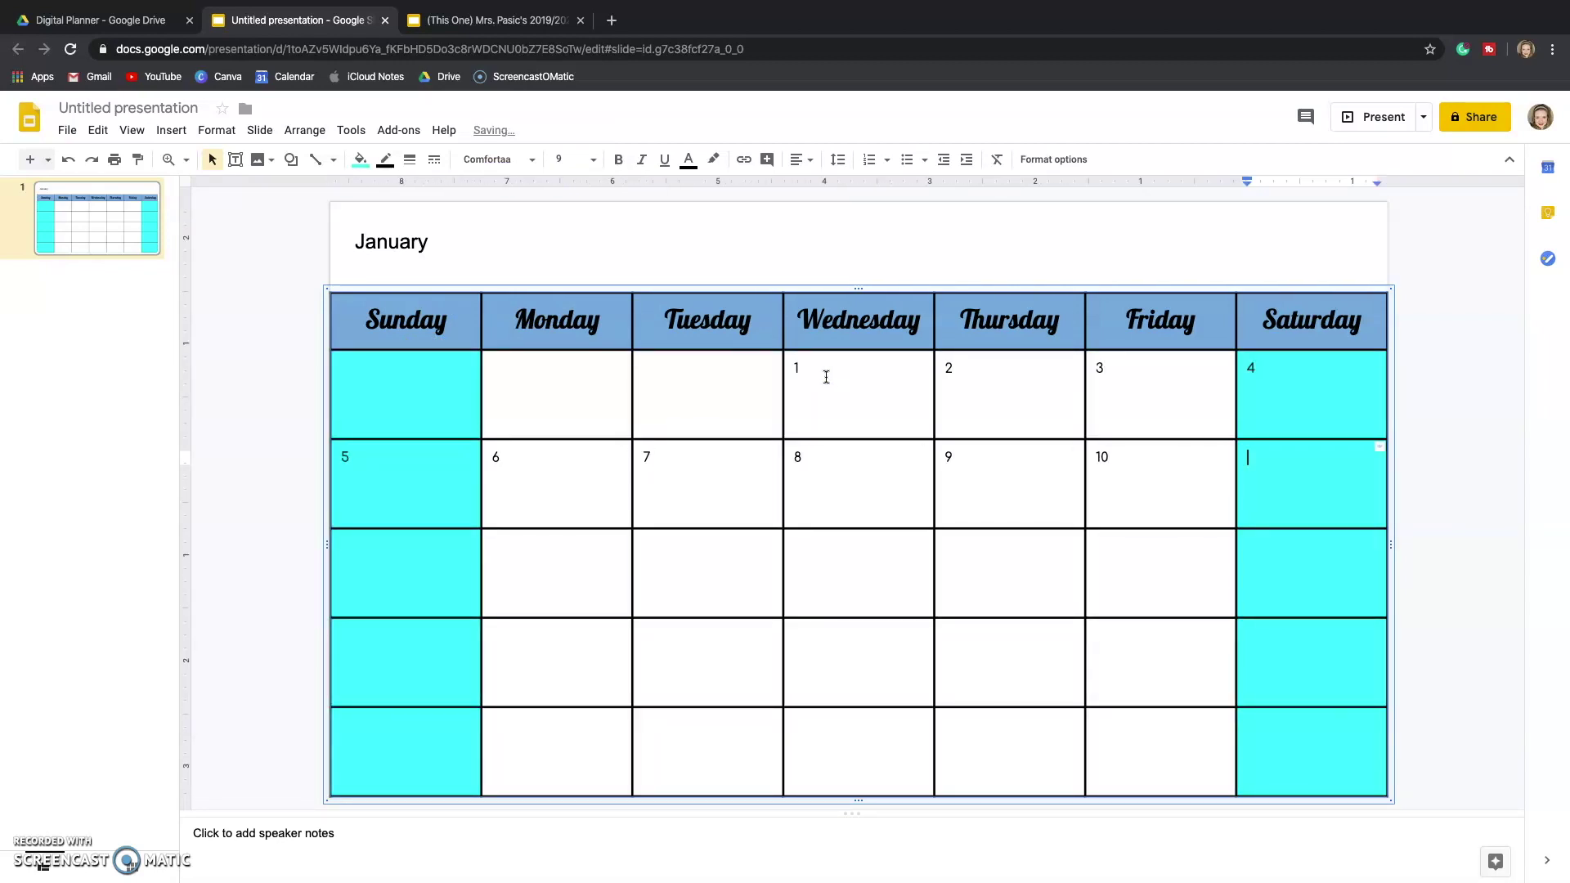
pyautogui.write('11\t12\t13\t14\t15\t16\t17\t18\t19\t20\t21\t22\t23\t24\t25\t\t26\t27\t28\t29\t30')
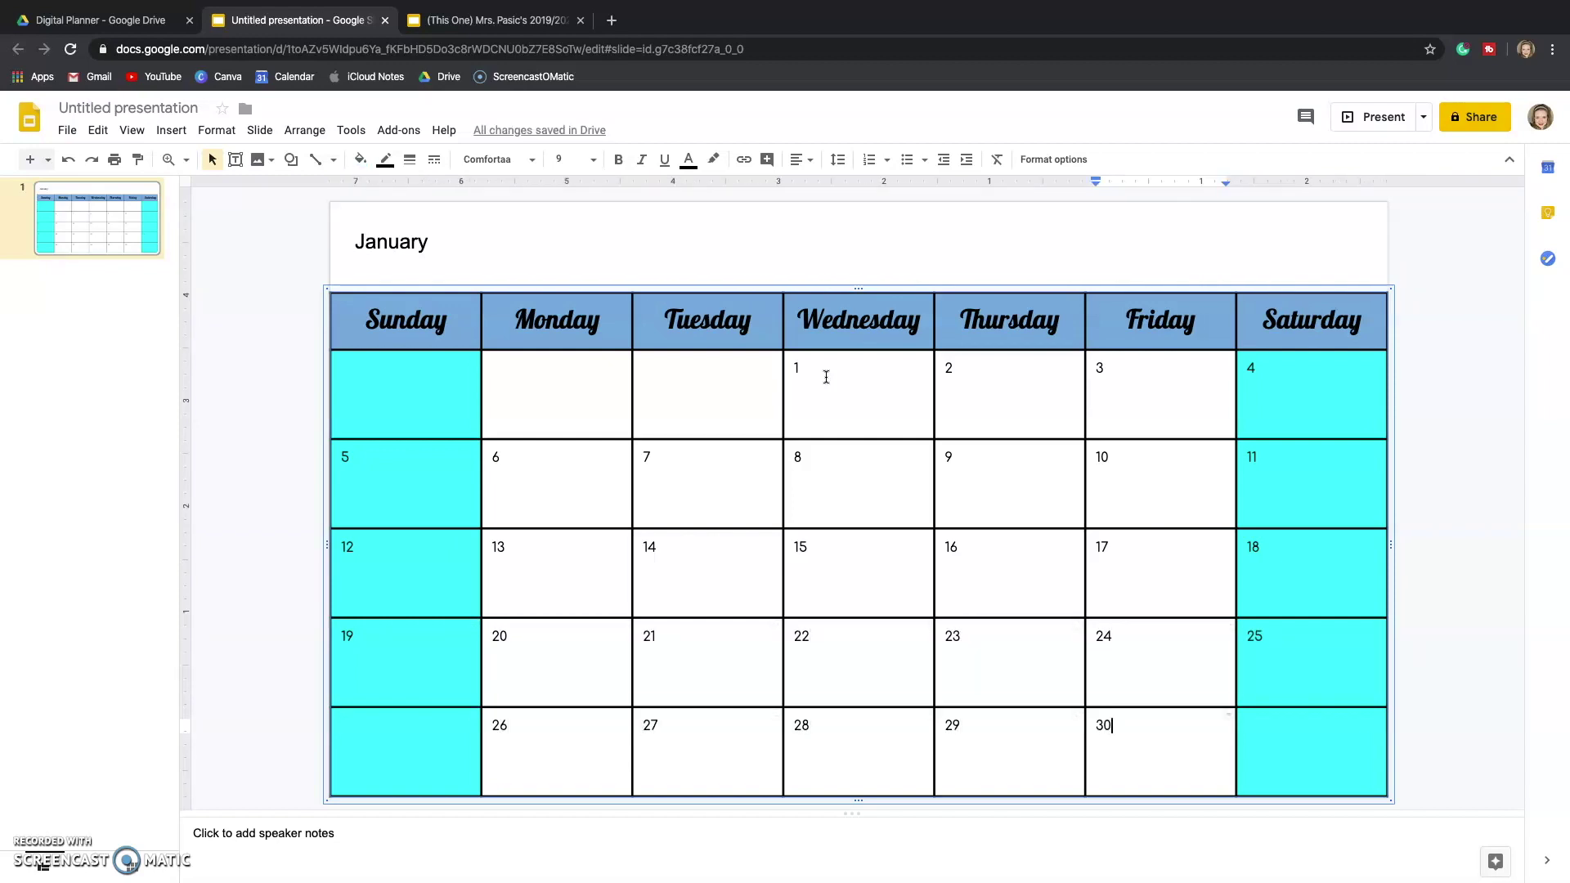
pyautogui.press('Tab')
pyautogui.write('31')
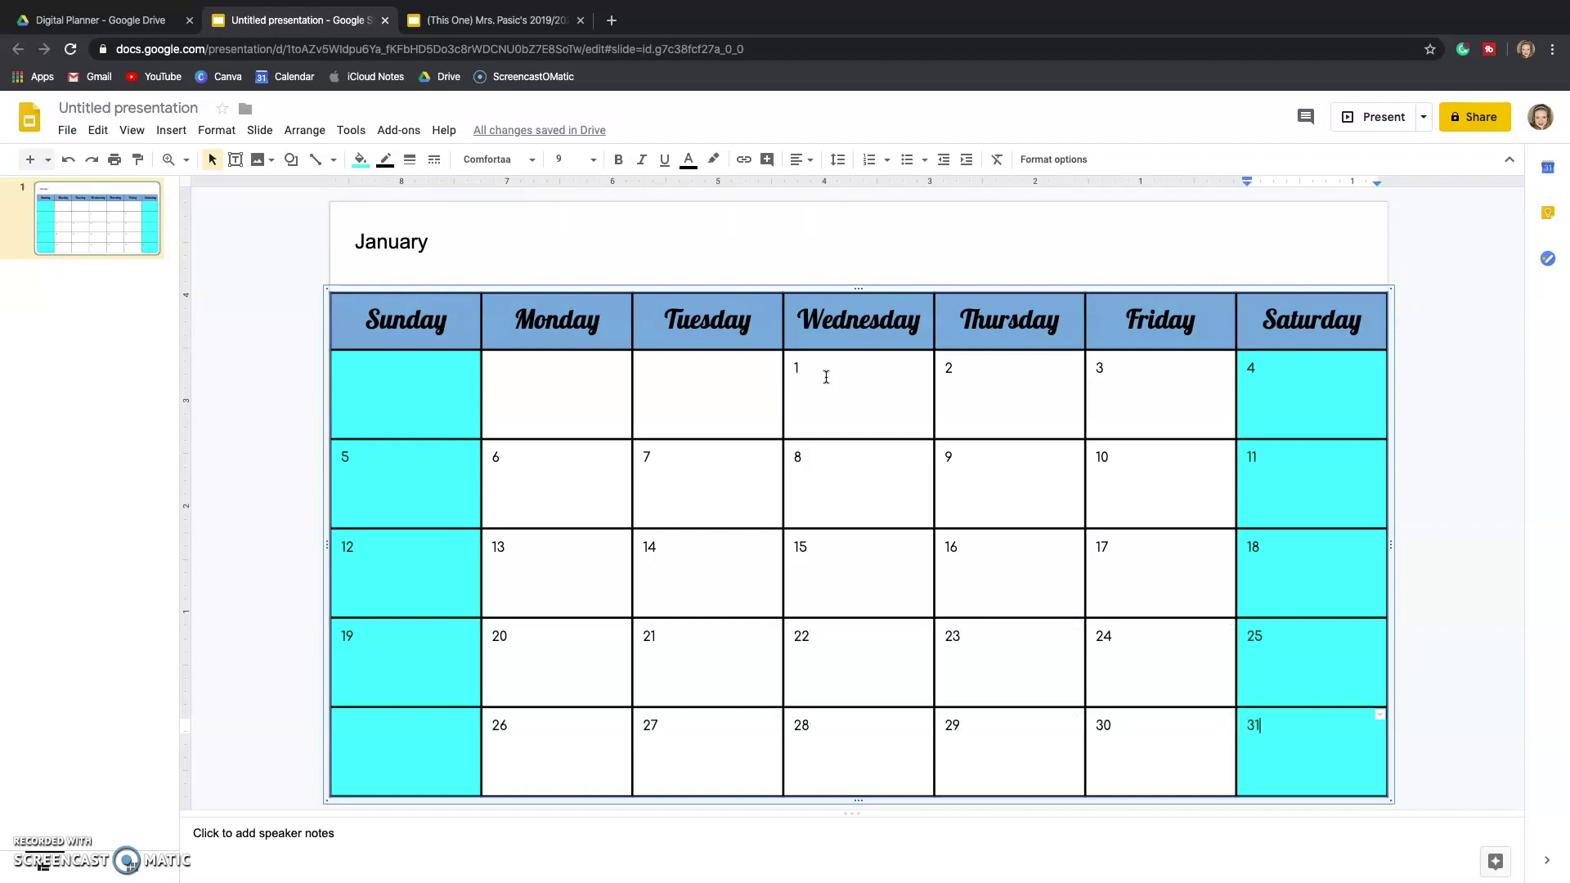
# - Renumber the last week's cells 26 to 31 from Sunday through Friday, and put 1 in the Saturday cell
pyautogui.click(413, 719)
pyautogui.write('26\t27\t28\t29\t30\t31')
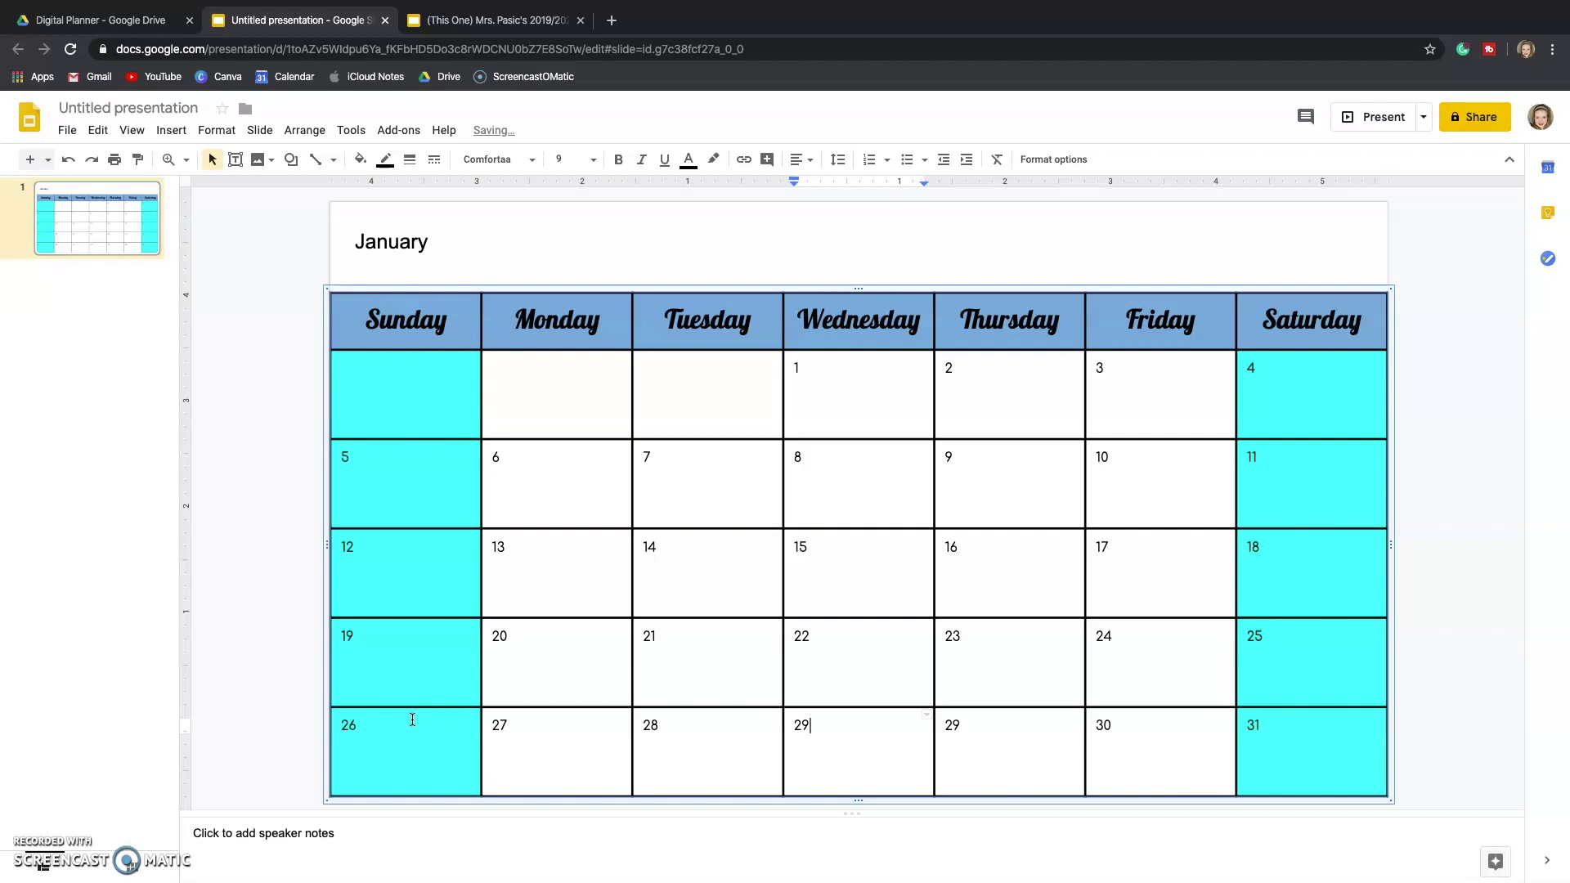
pyautogui.press('BackSpace')
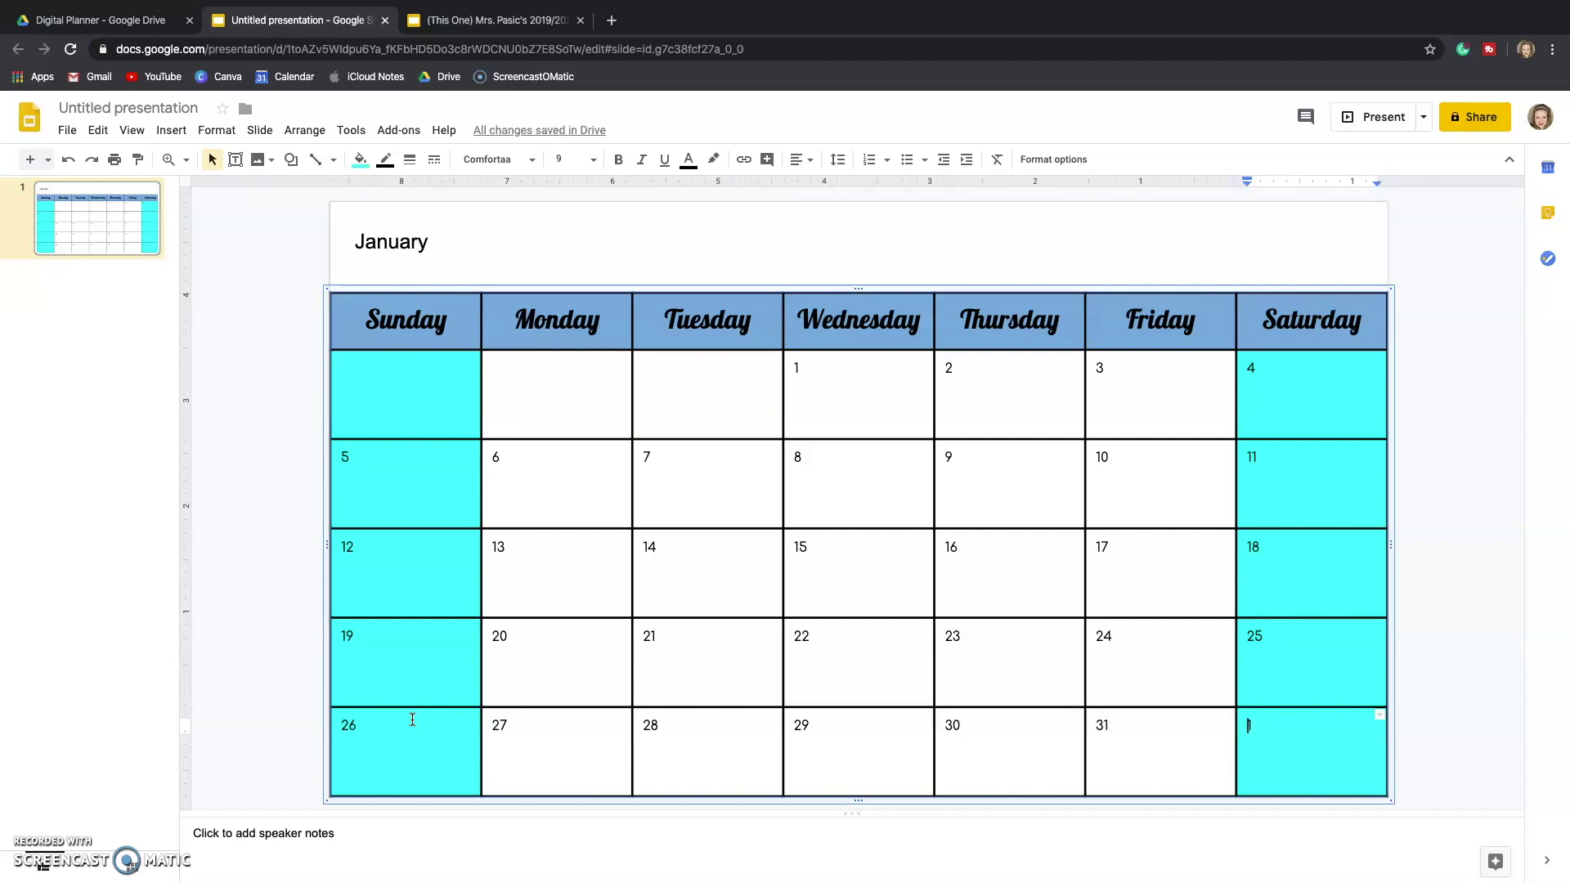
# - Format the January title above the calendar in Lobster at size 36
pyautogui.click(416, 247)
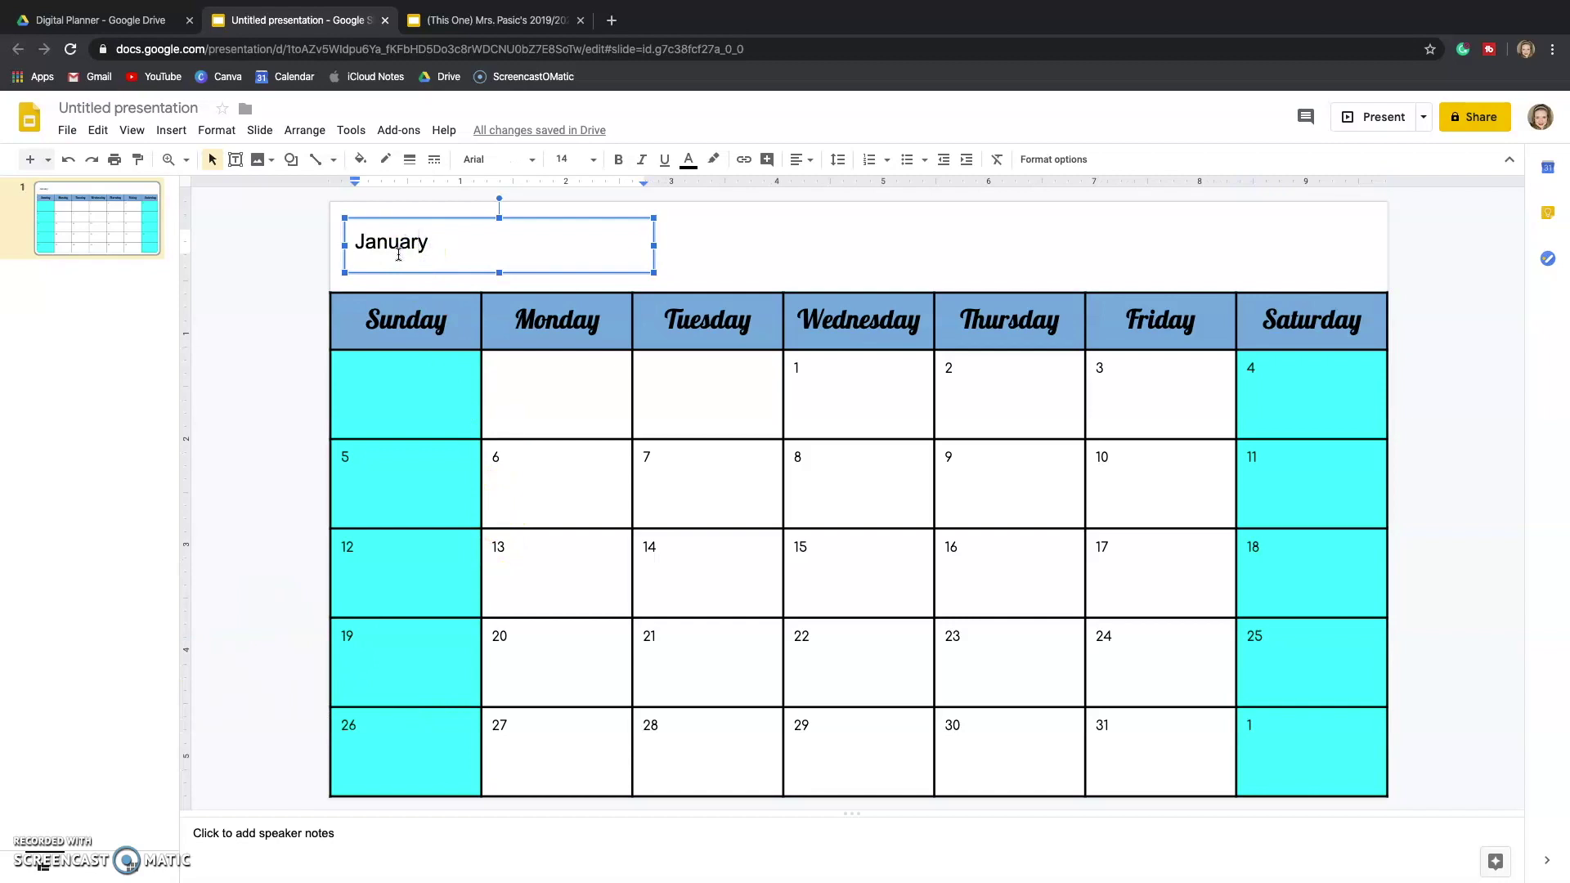
pyautogui.doubleClick(398, 254)
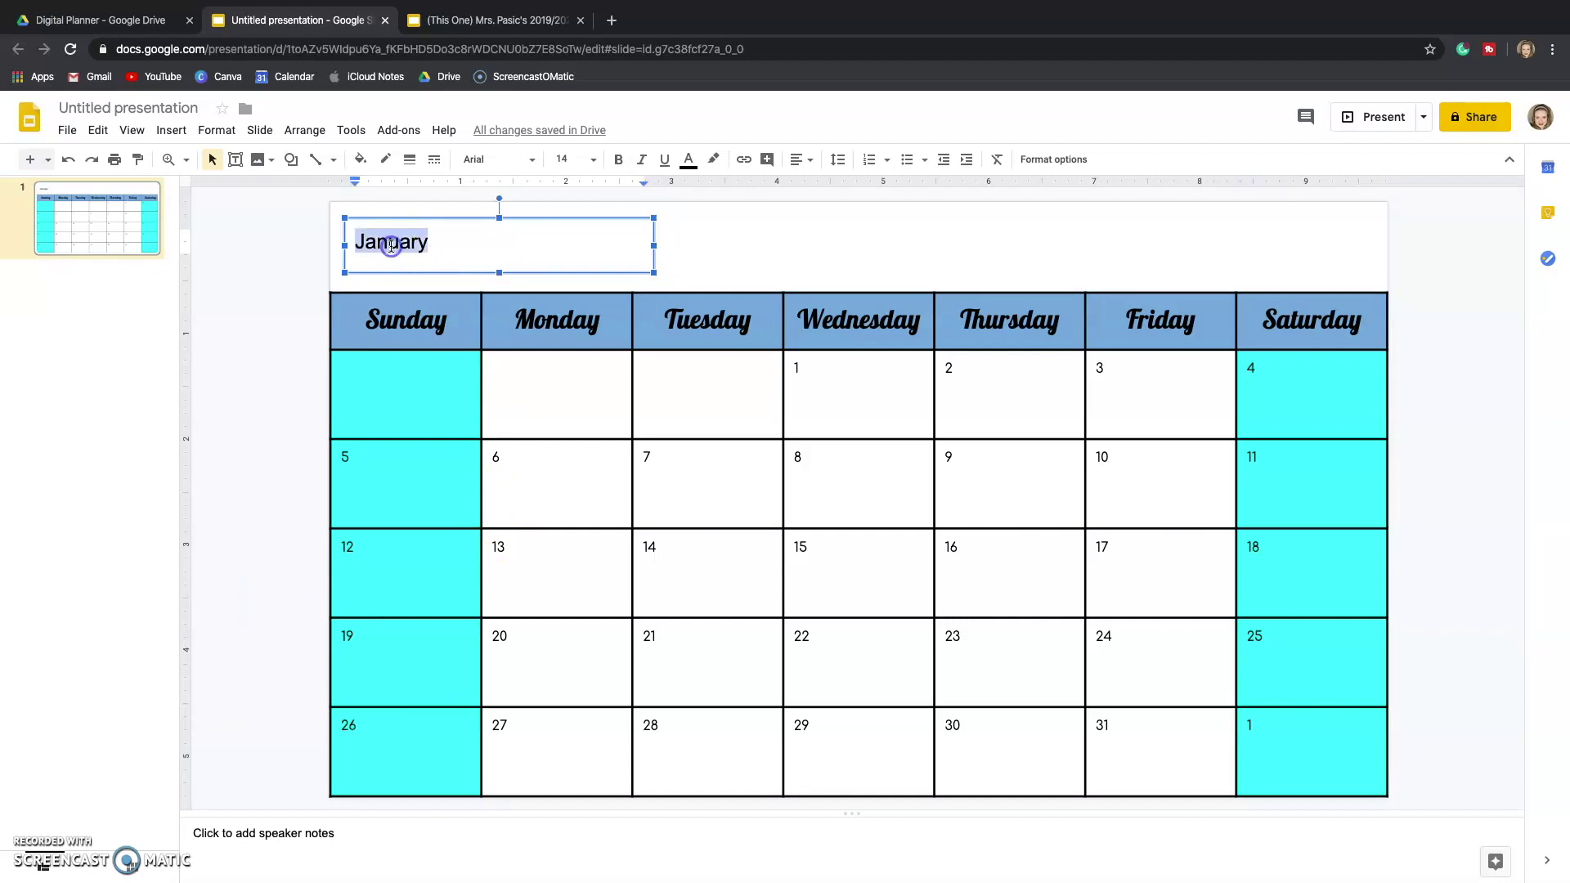
pyautogui.click(501, 161)
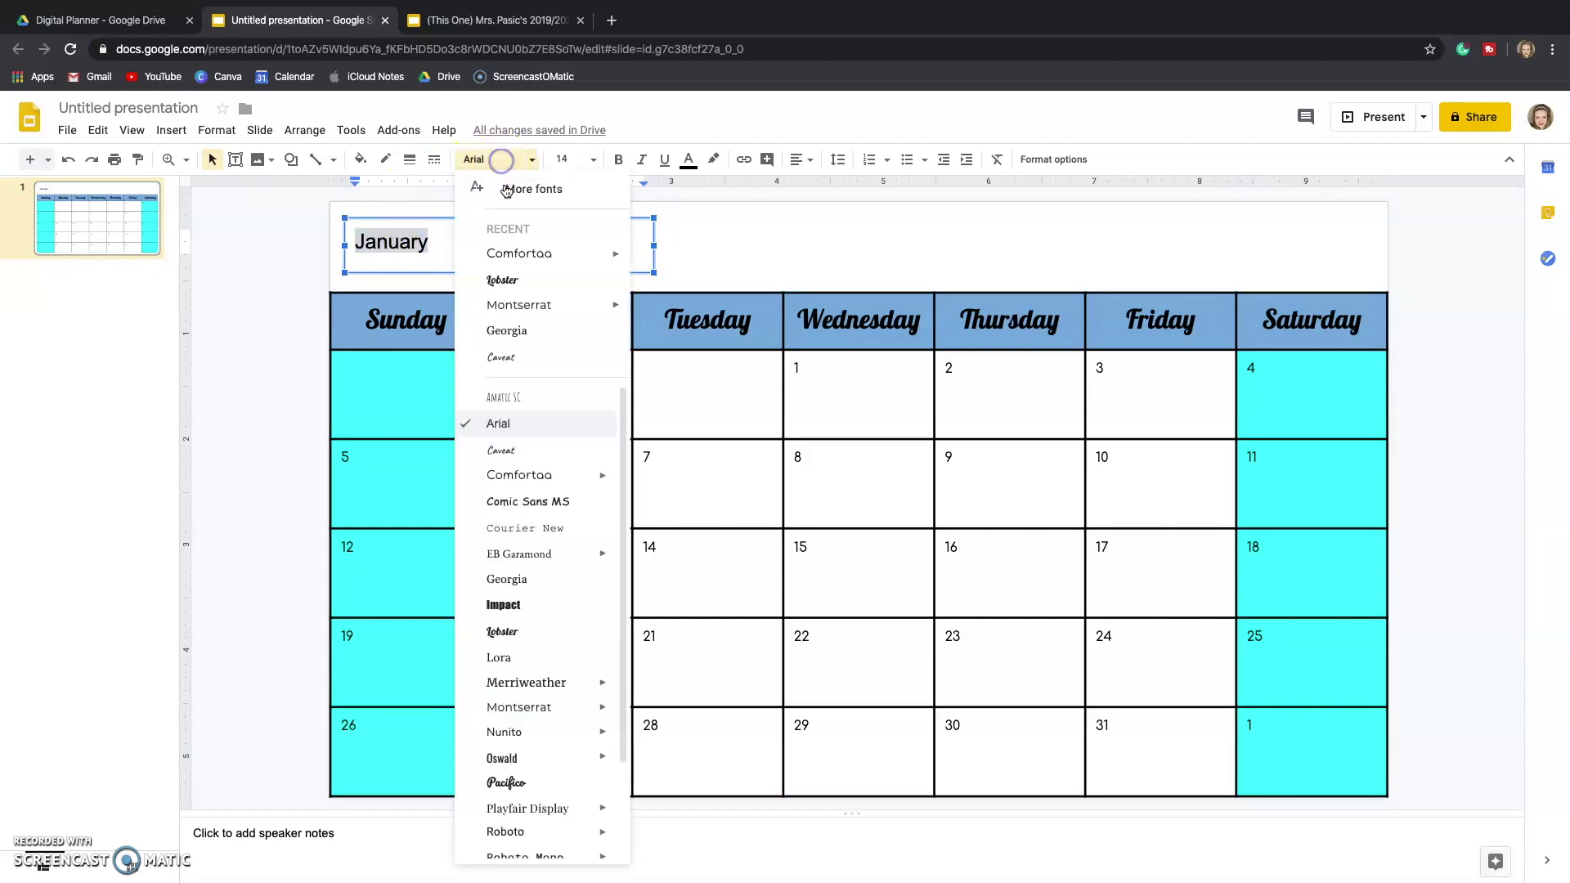
pyautogui.click(523, 282)
pyautogui.click(593, 159)
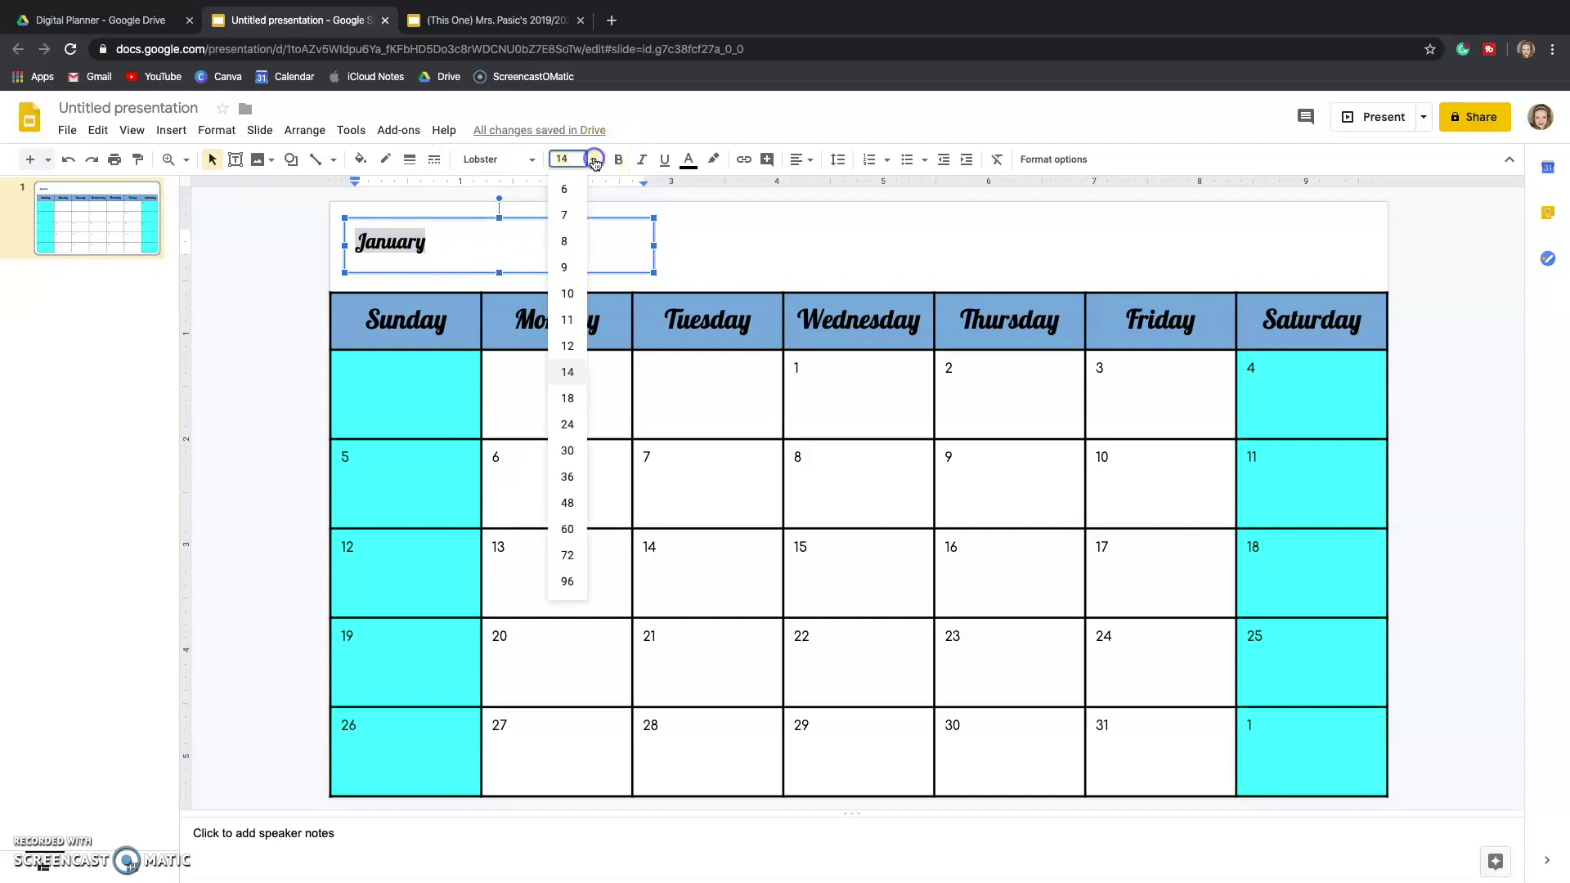
pyautogui.click(567, 476)
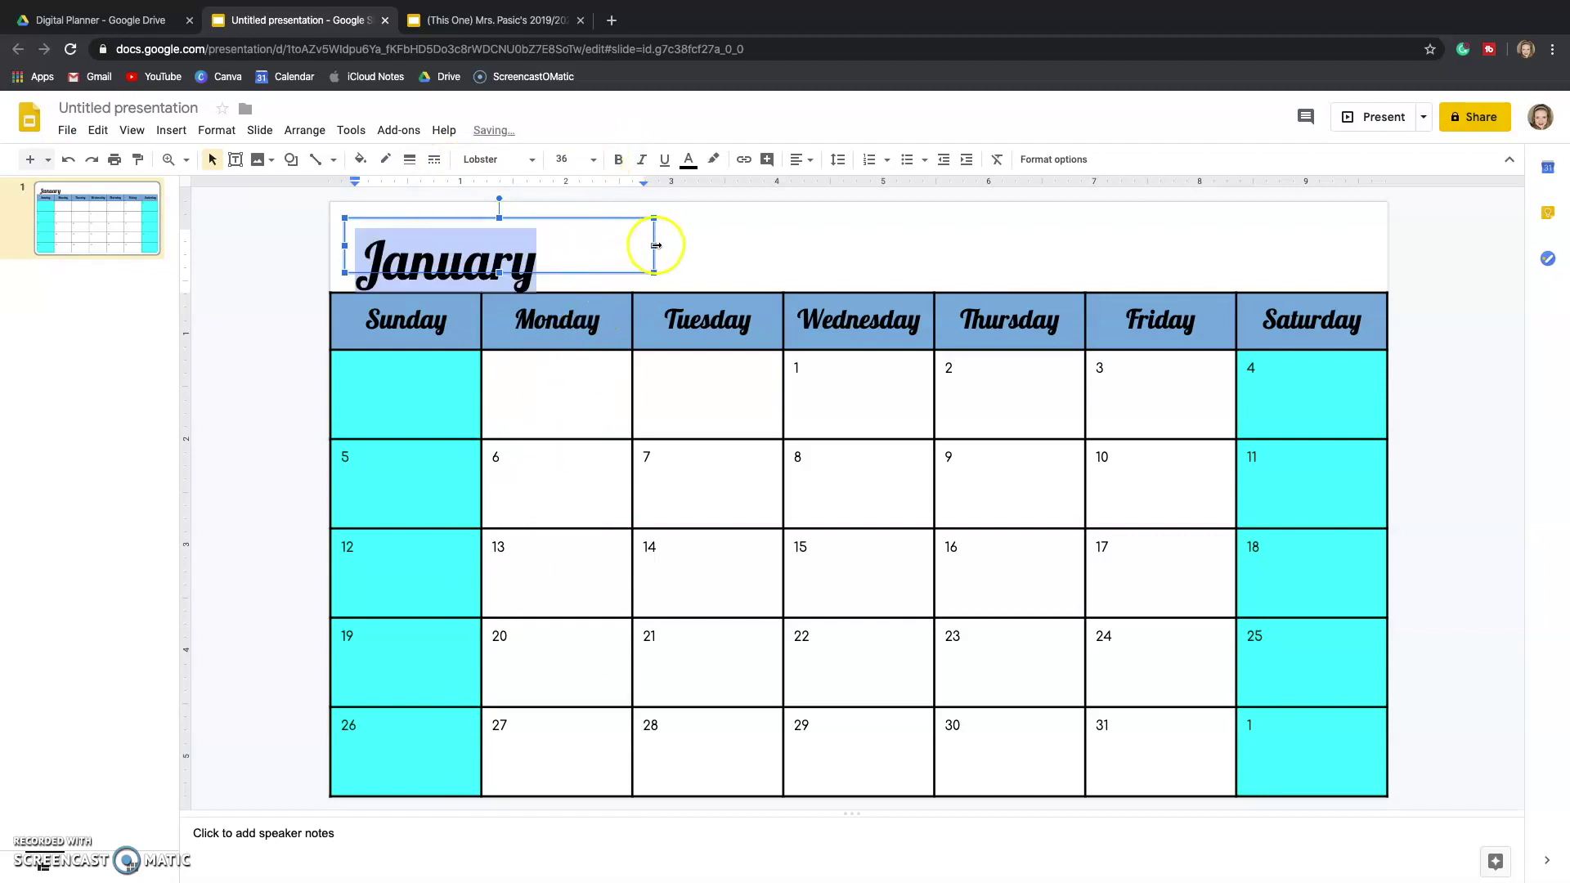
# - Nudge the January title's text box up slightly so the text sits clear of the table, and deselect it
pyautogui.click(626, 218)
pyautogui.moveTo(626, 218); pyautogui.dragTo(622, 213)
pyautogui.click(687, 241)
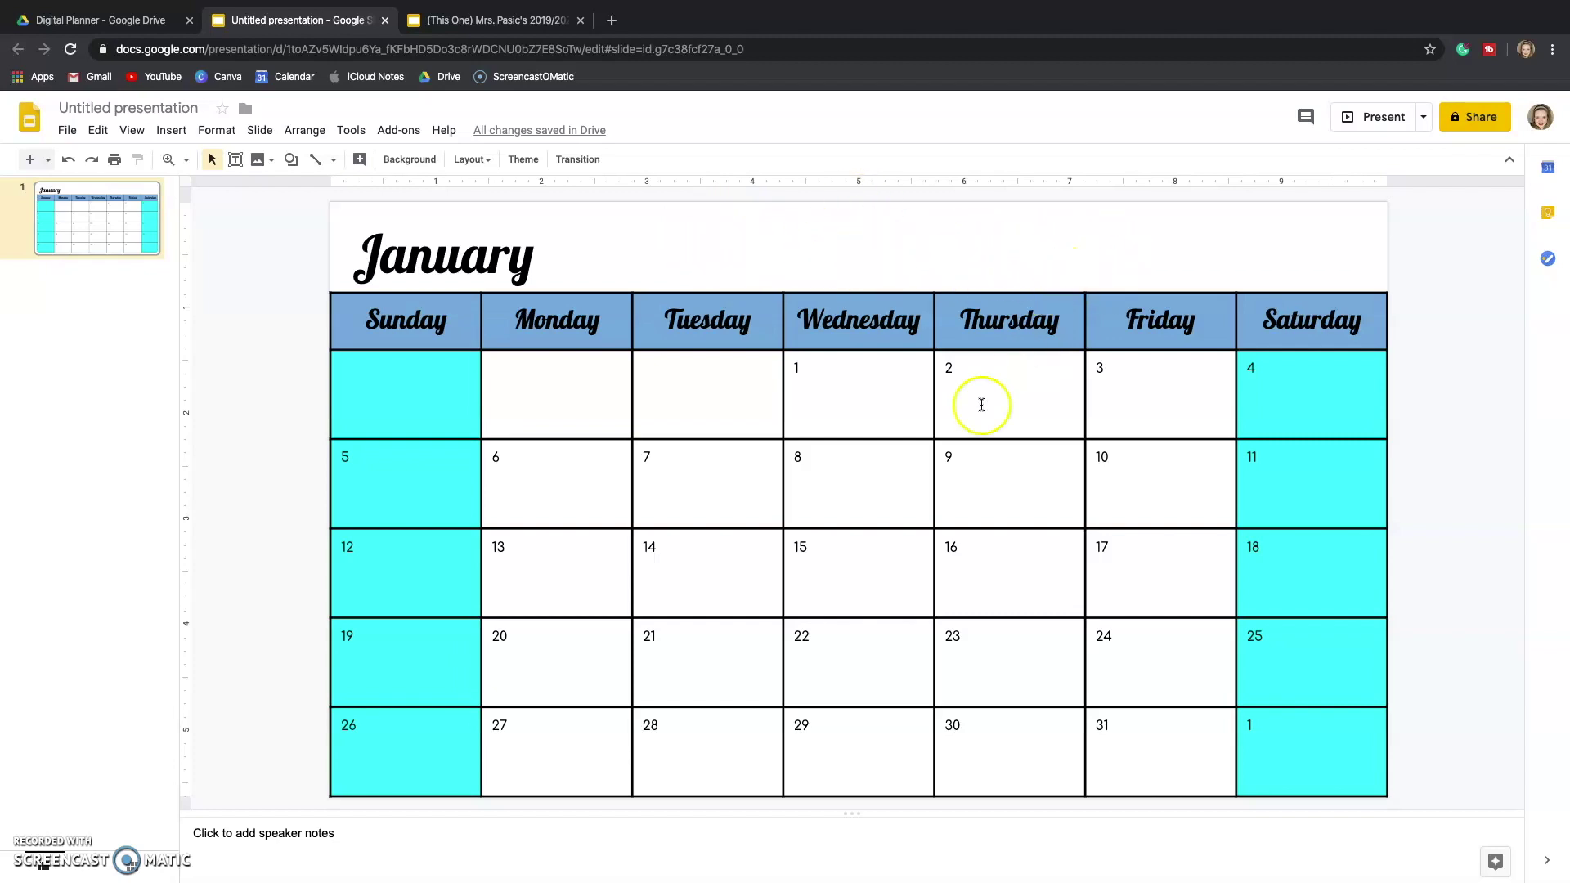
# - Add the notes "Winter Break is over" and "Professional Dev." on new lines below the date in the Monday 6 cell
pyautogui.click(703, 491)
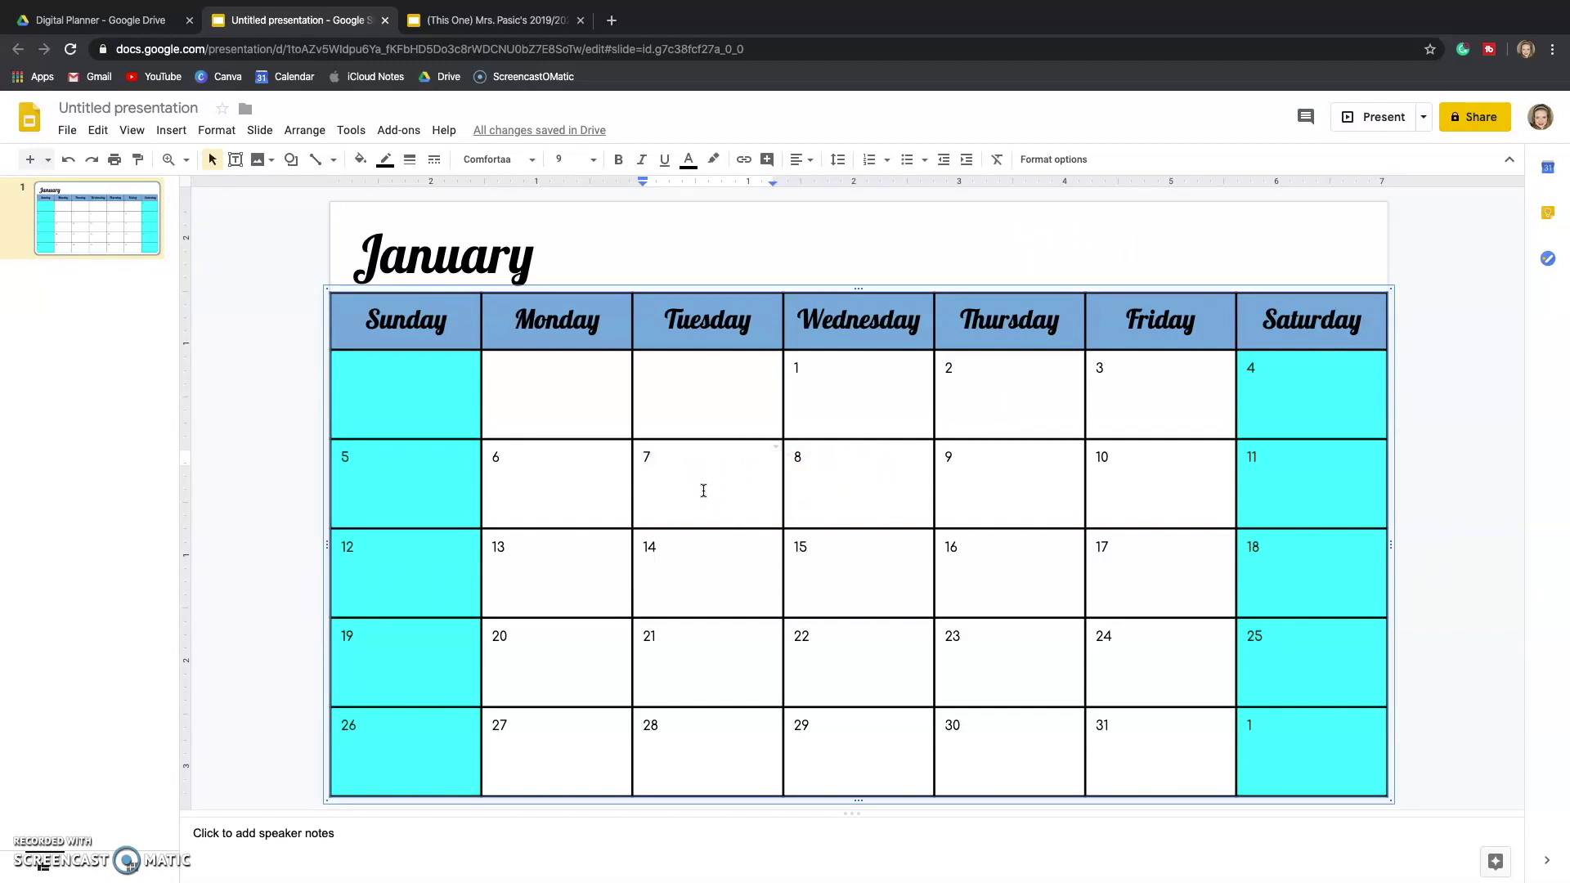
pyautogui.click(582, 492)
pyautogui.press('Return')
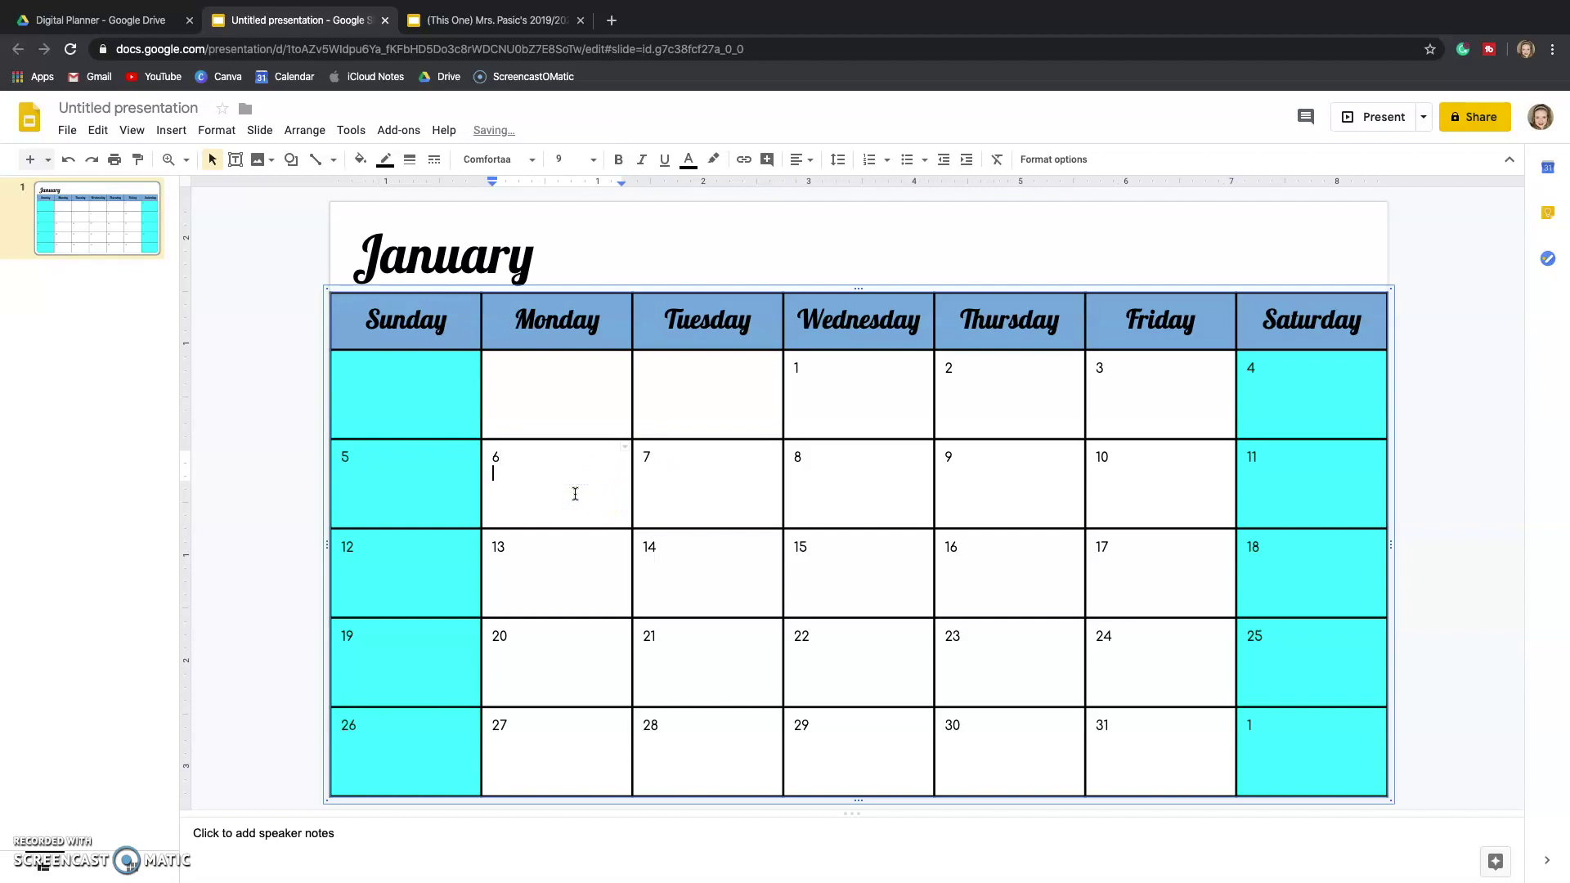
pyautogui.write('Winter Break is over')
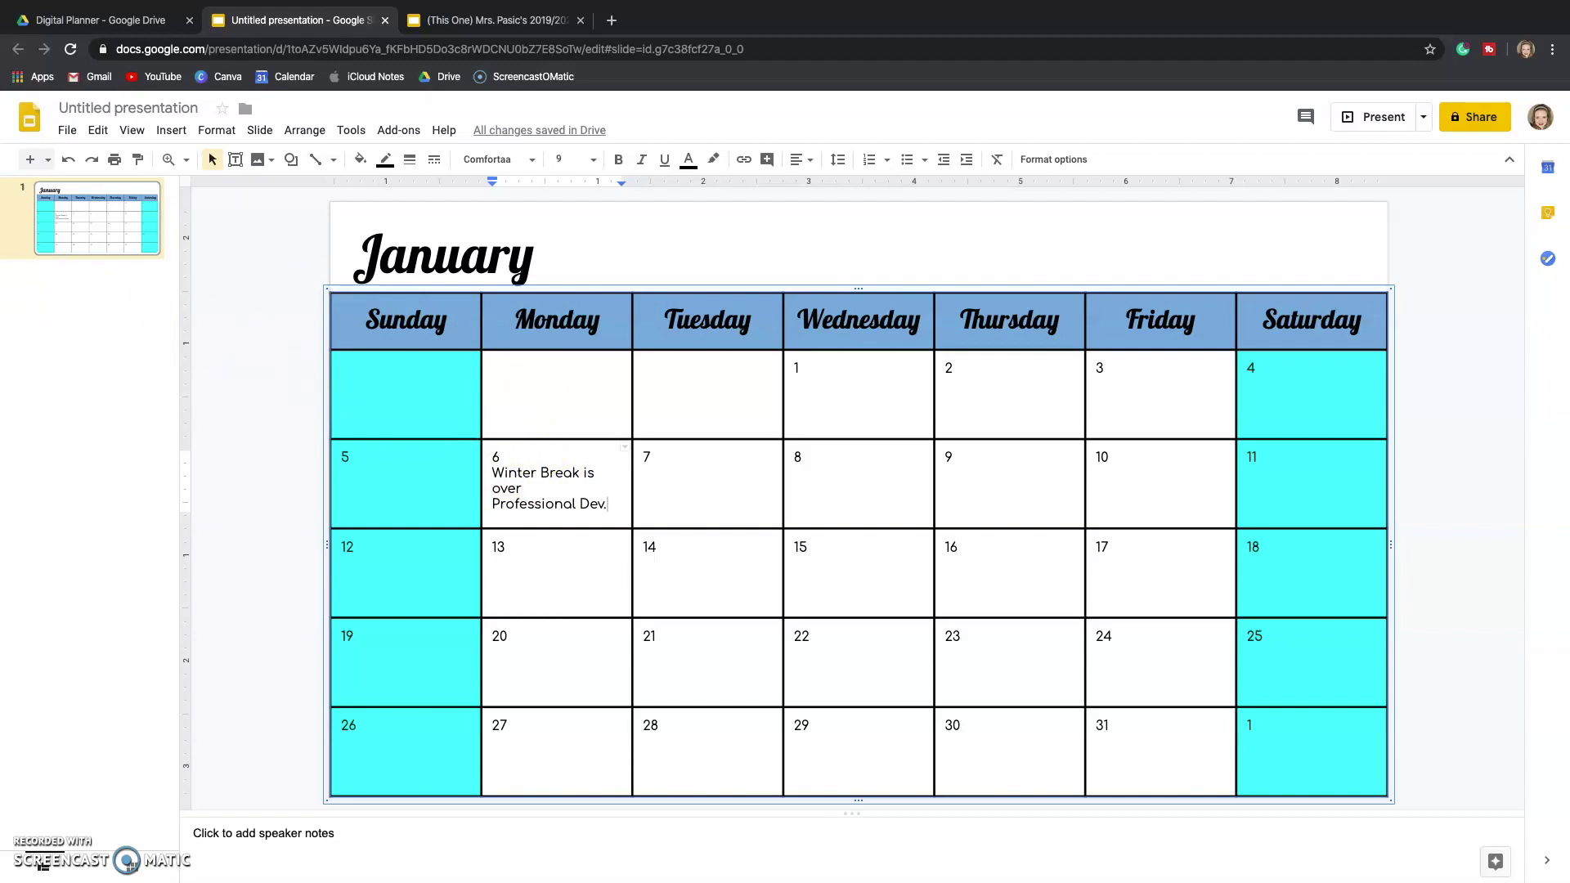
# - Add a blank slide after the January page and insert a table with 8 columns and 6 rows on it
pyautogui.click(47, 162)
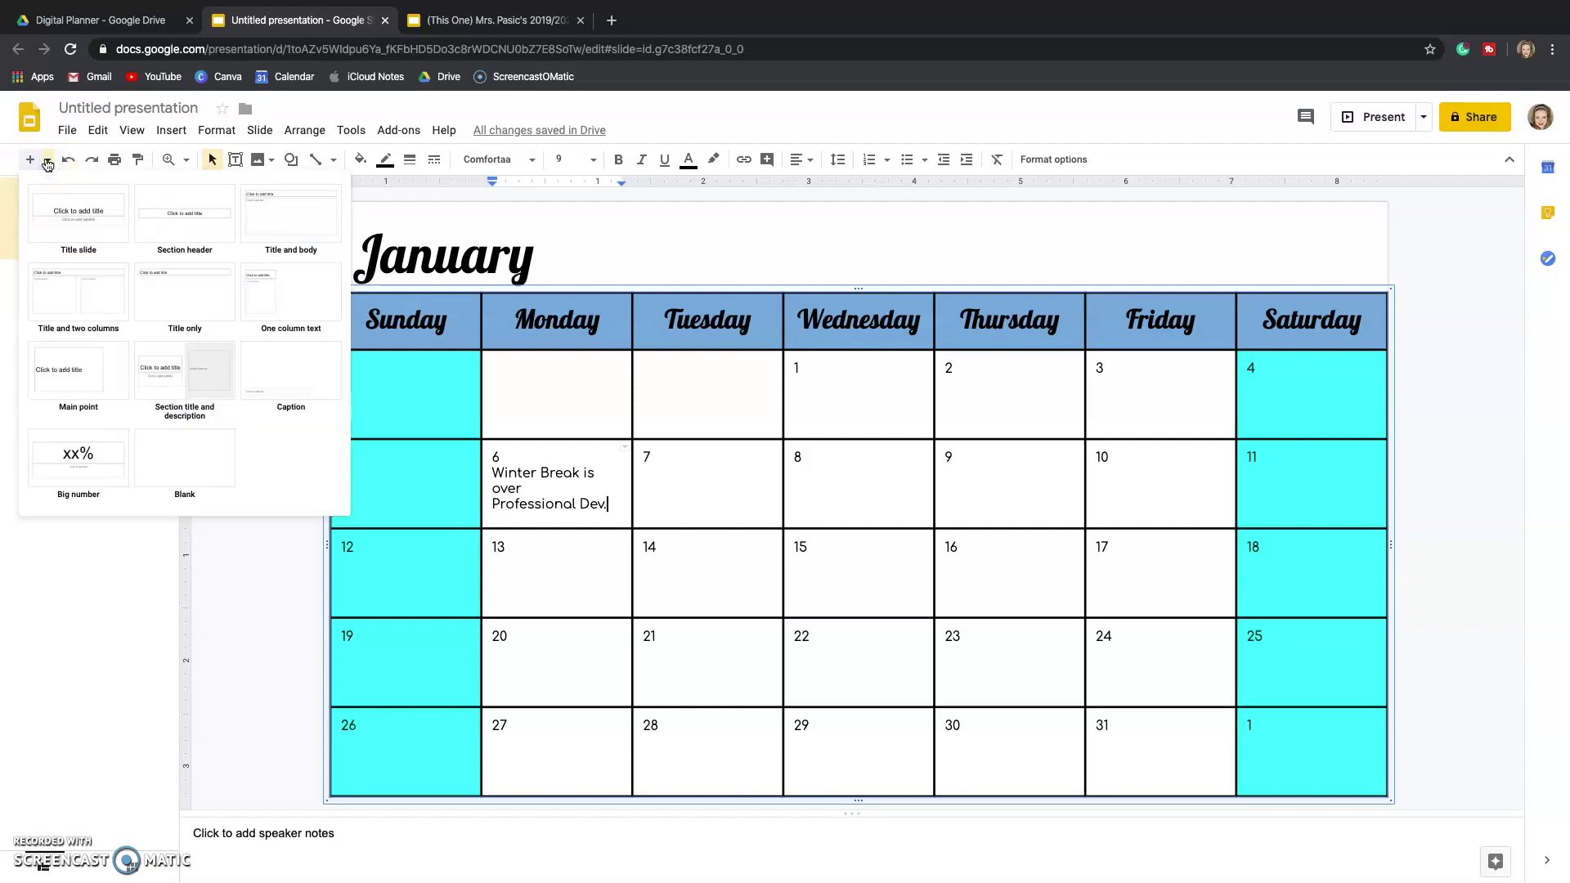
pyautogui.click(179, 458)
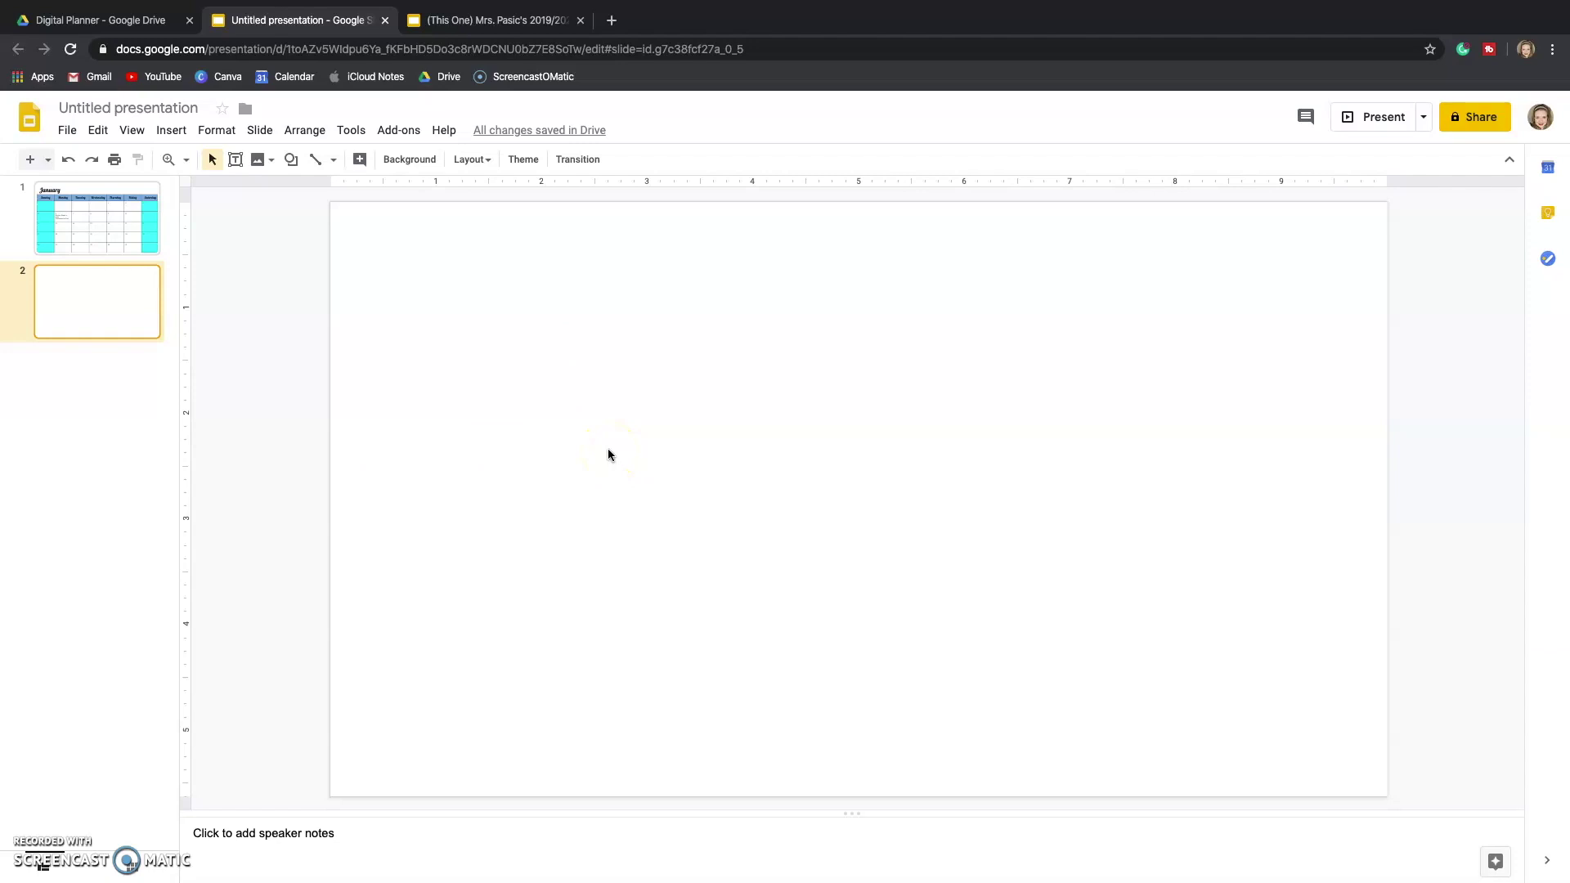
pyautogui.click(160, 133)
pyautogui.moveTo(210, 296)
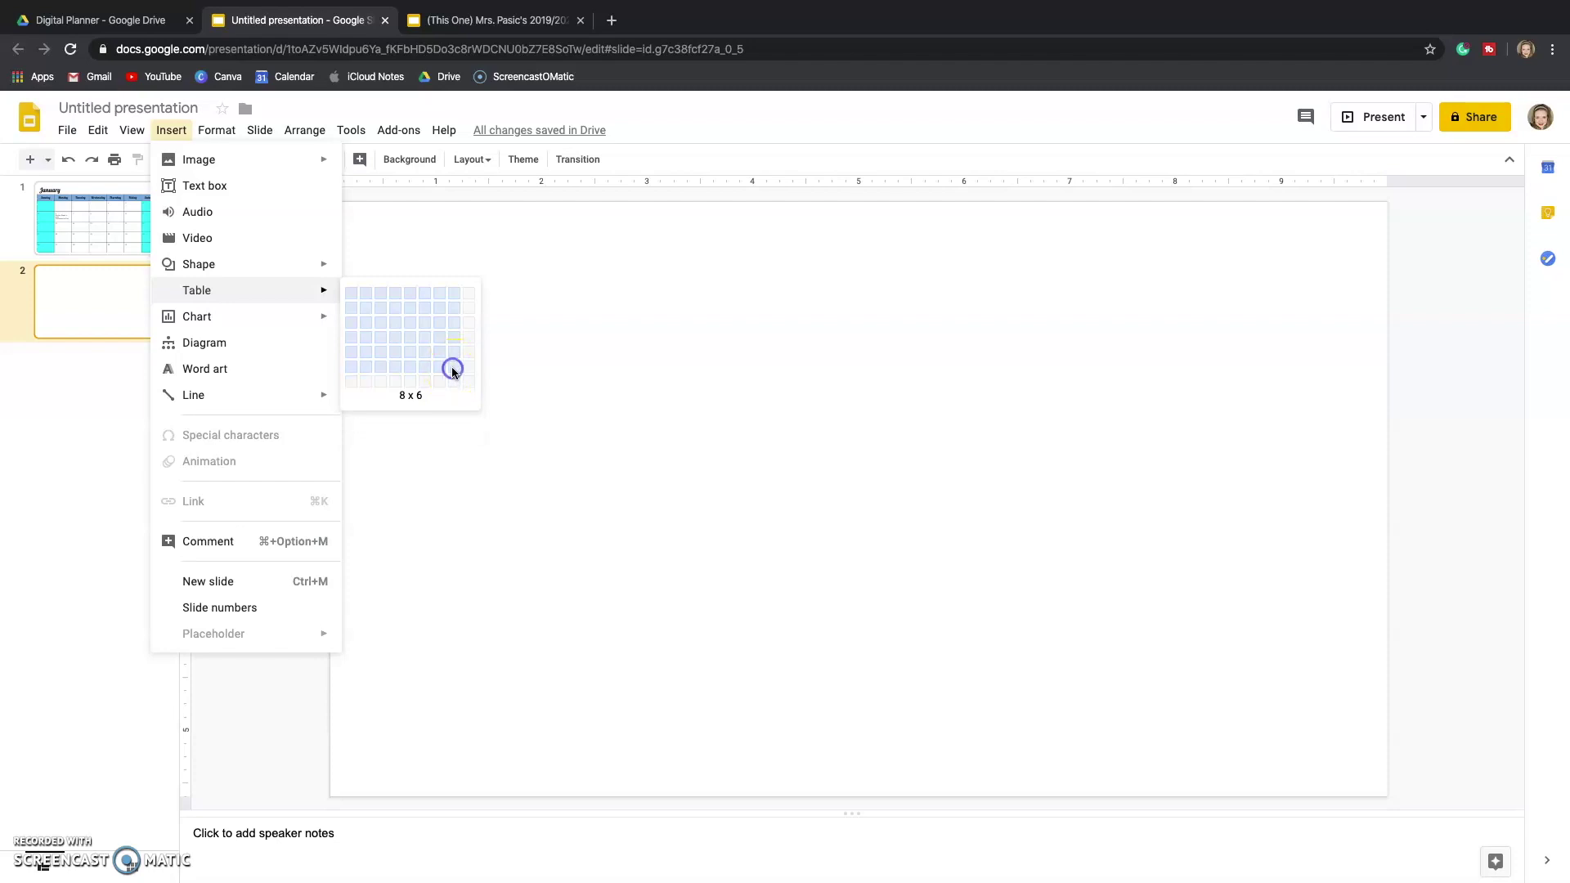
pyautogui.click(450, 366)
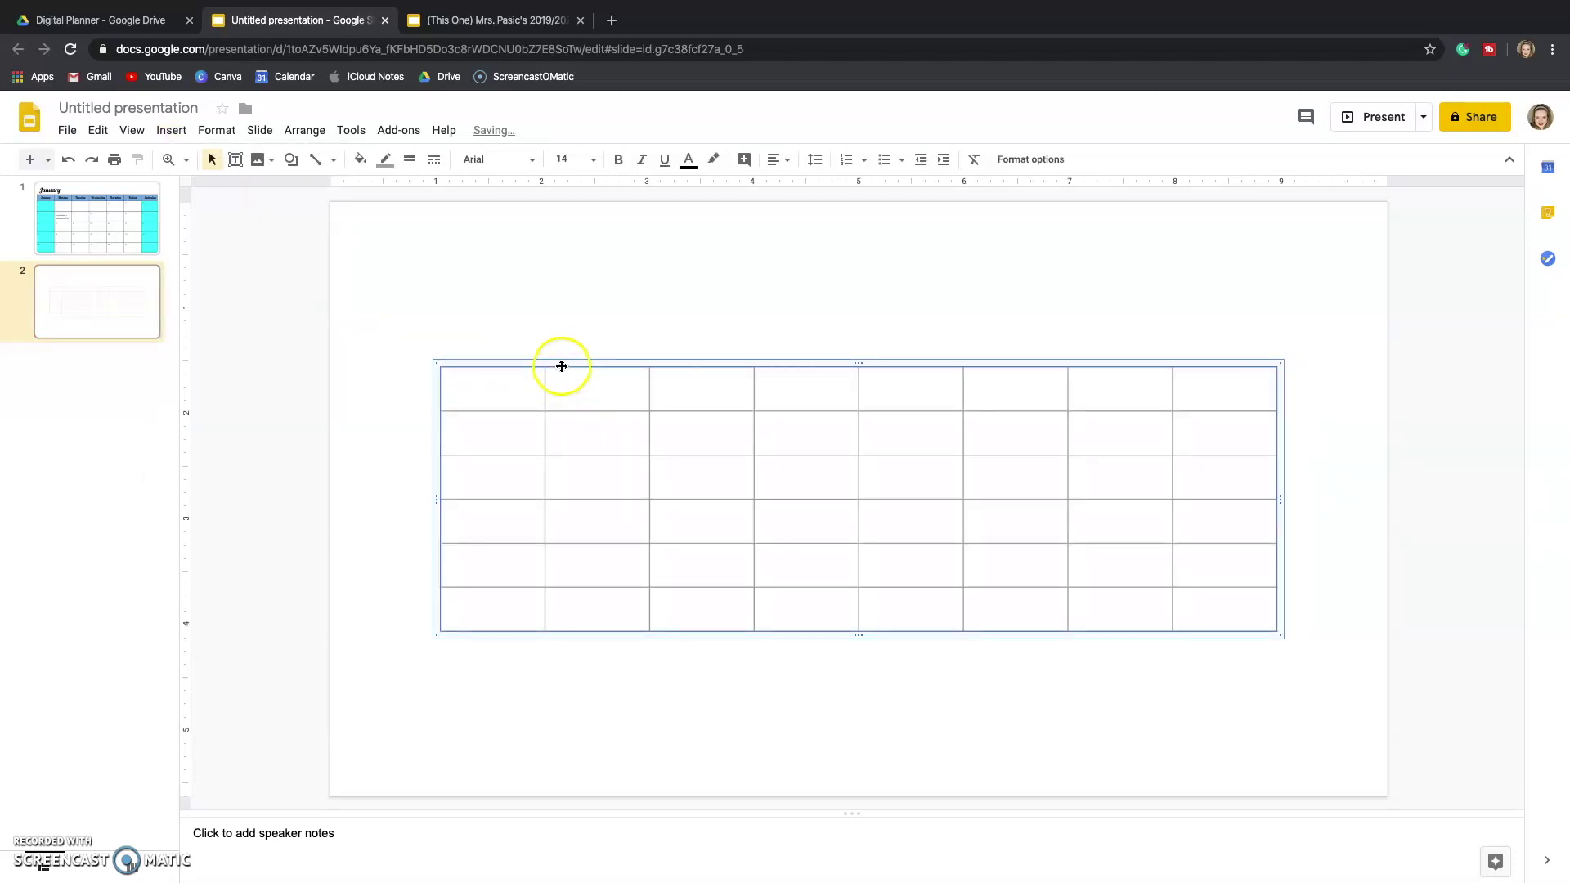
# - Move the new table to the slide's left edge and enlarge it to the full slide width, leaving title space above
pyautogui.moveTo(562, 365); pyautogui.dragTo(453, 299)
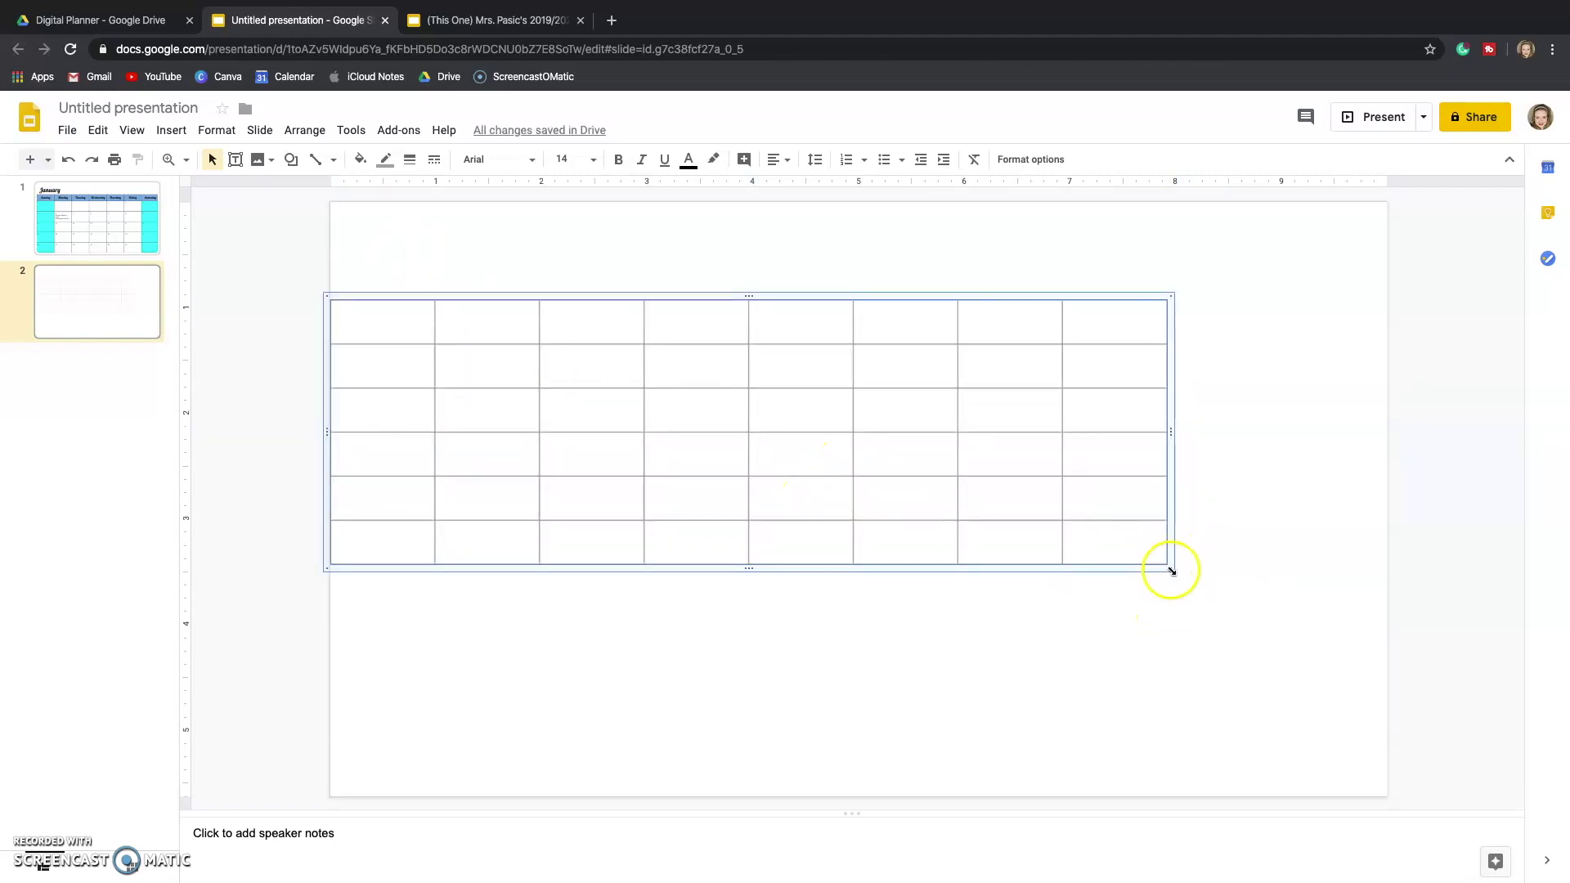
pyautogui.moveTo(1171, 567); pyautogui.dragTo(1385, 793)
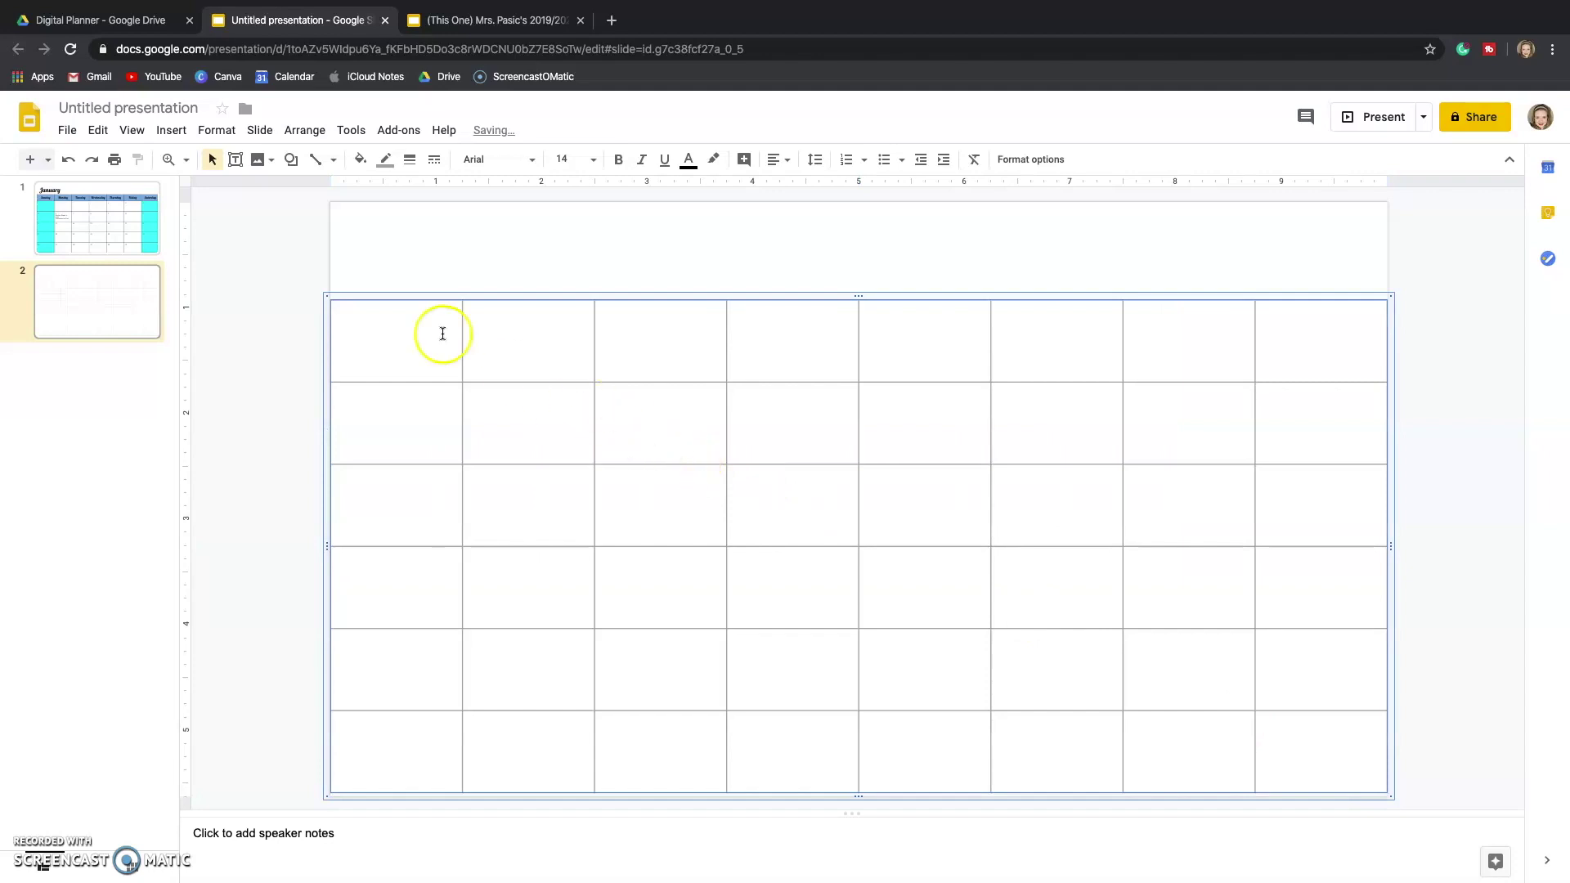